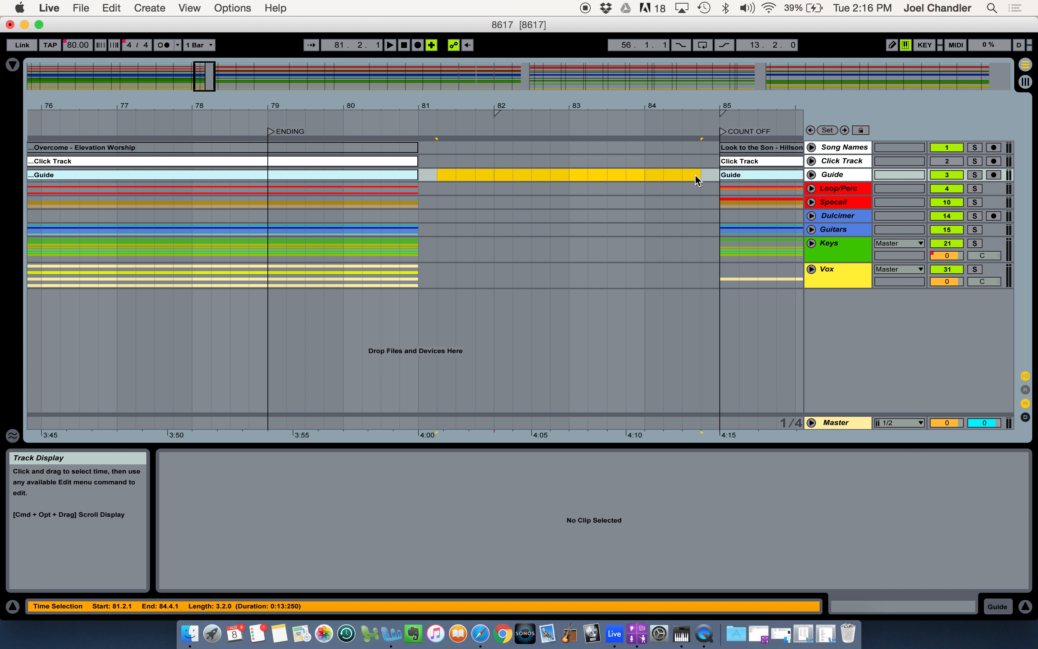
left_click(704, 273)
left_click_drag(704, 273, 438, 149)
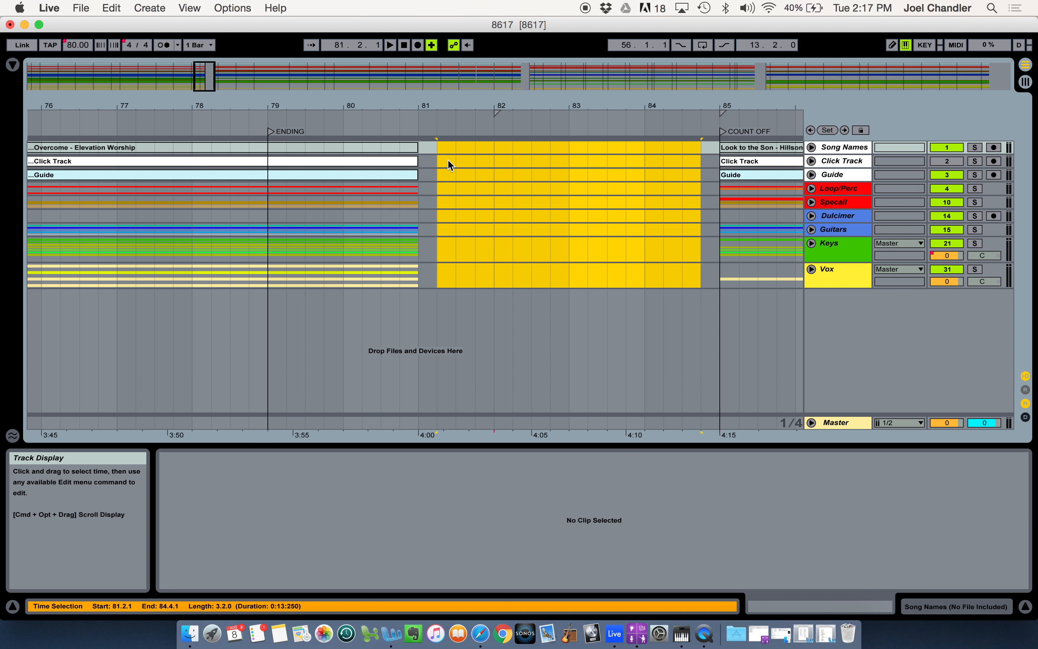
left_click(464, 162)
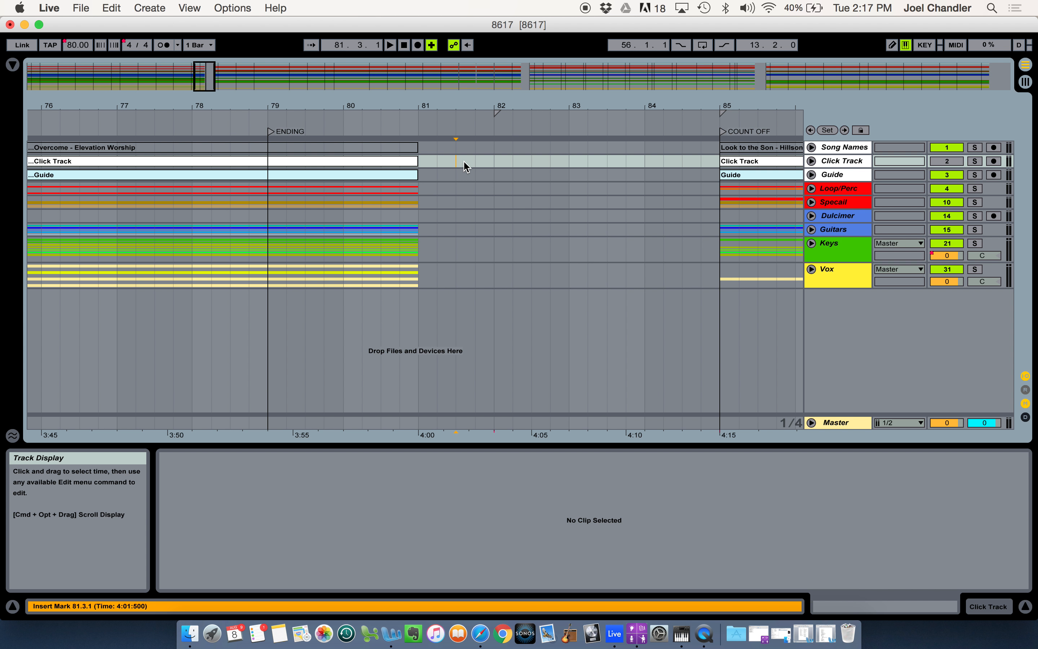
Switch to Audio MIDI Setup and open the IAC Driver properties in MIDI Studio
left_click(992, 11)
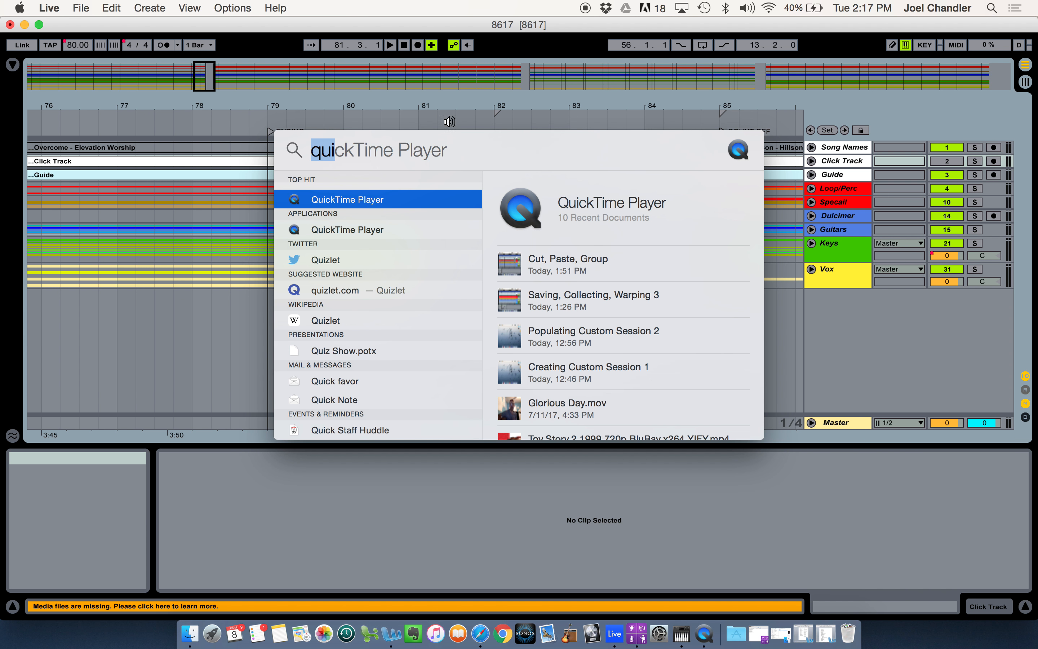
type("midi")
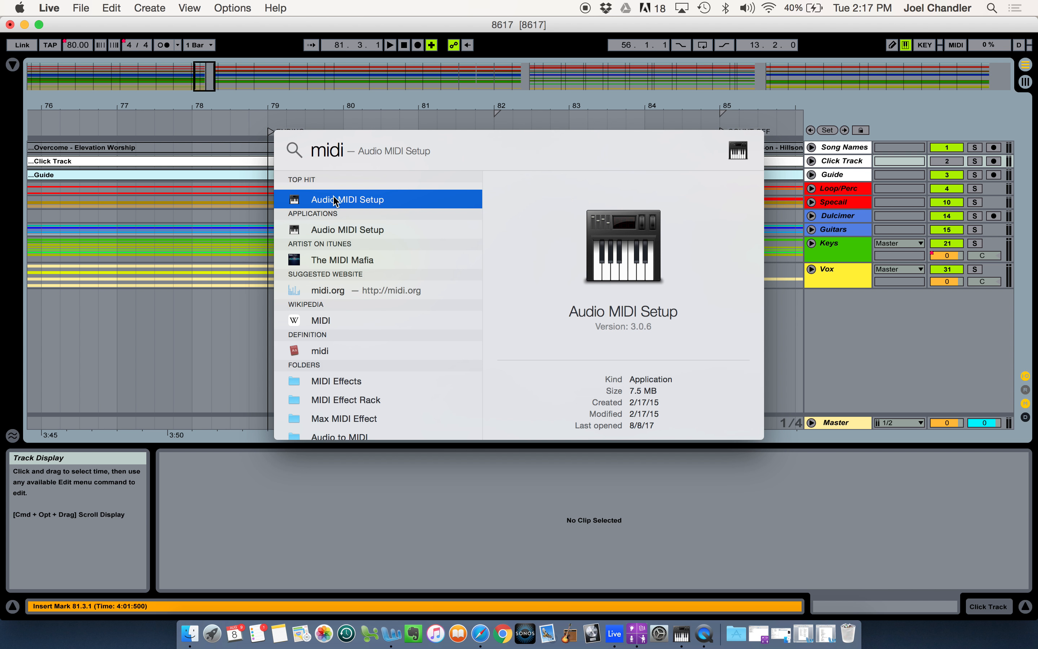
left_click(334, 201)
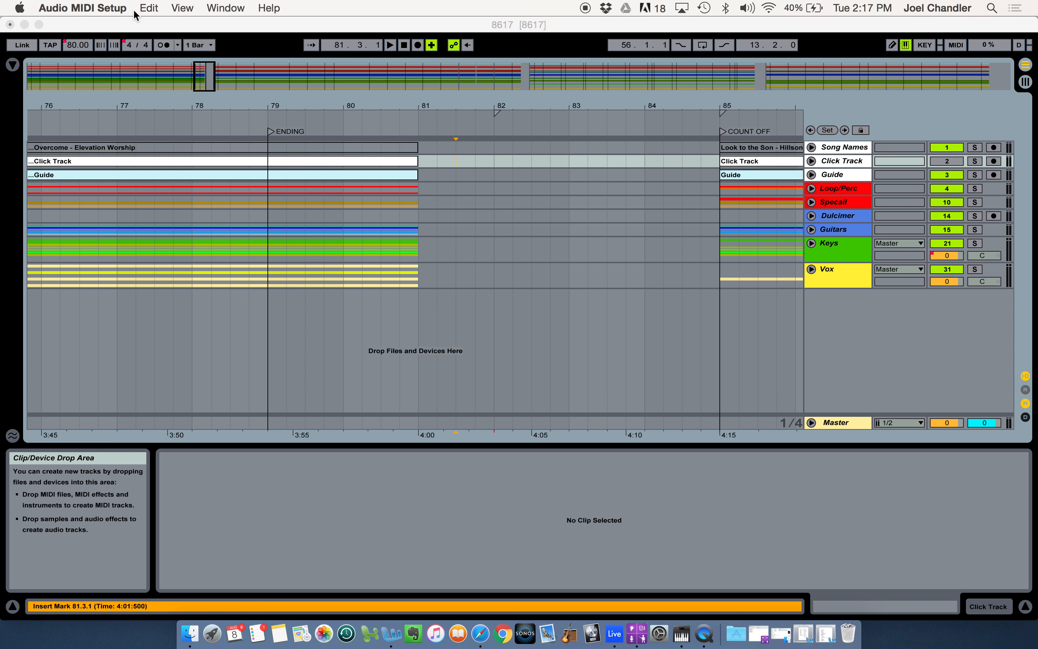
left_click(228, 10)
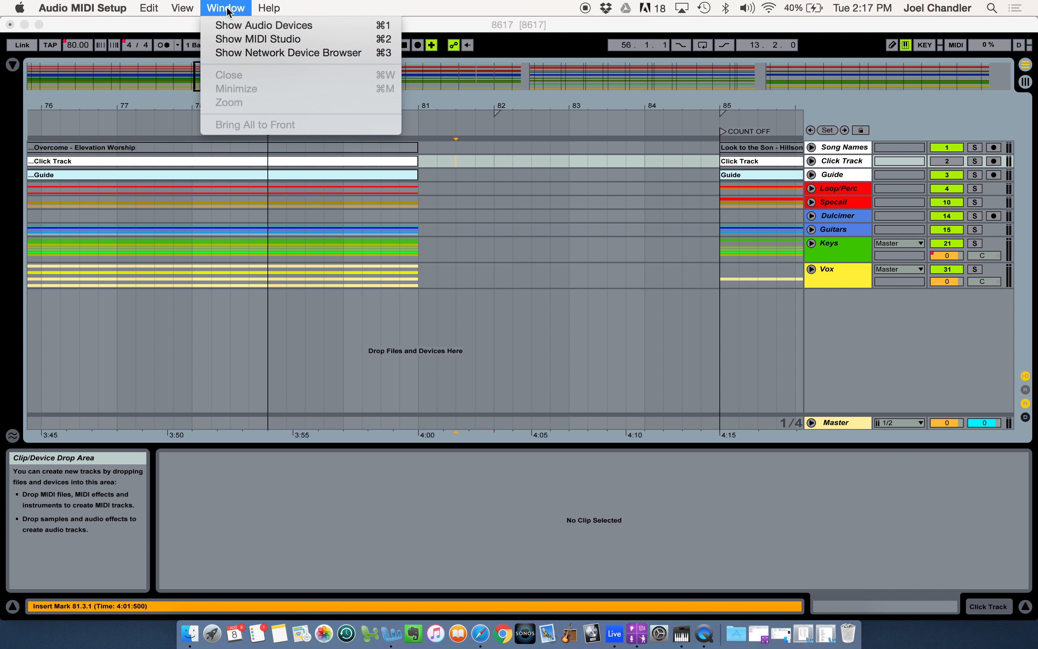
left_click(259, 40)
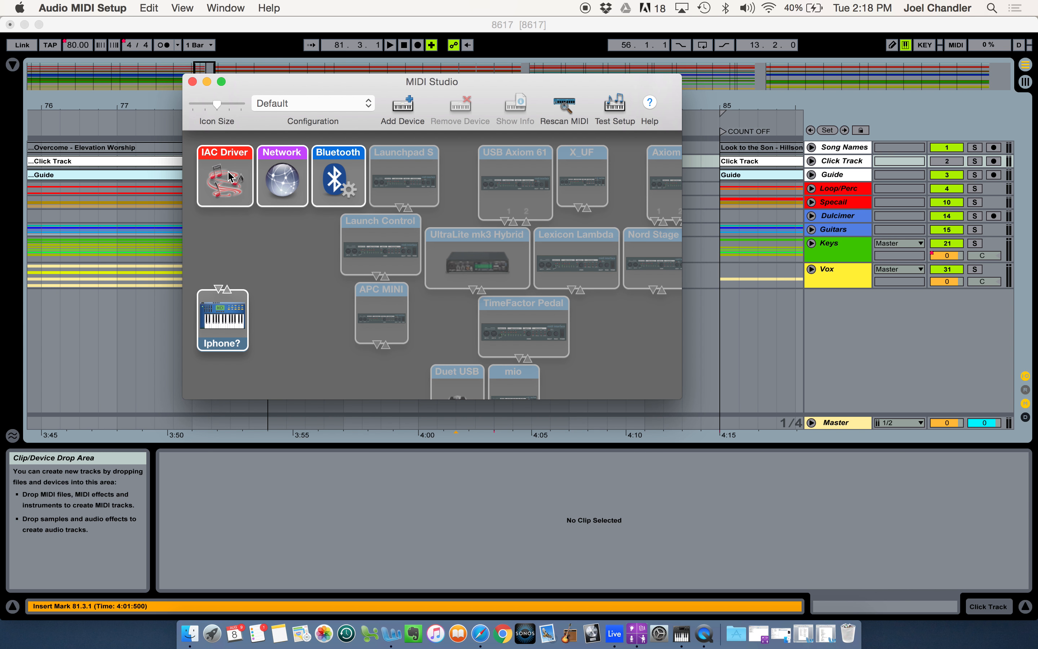
double_click(230, 176)
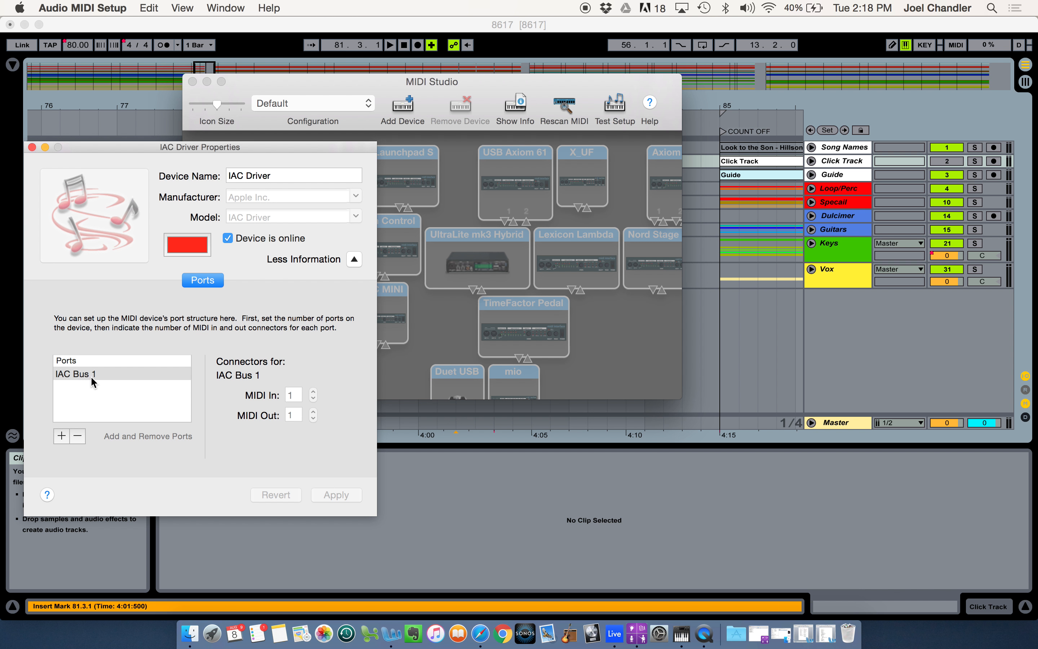
Add a second port to the IAC Driver, remove it again, and close the driver properties and MIDI Studio
left_click(61, 436)
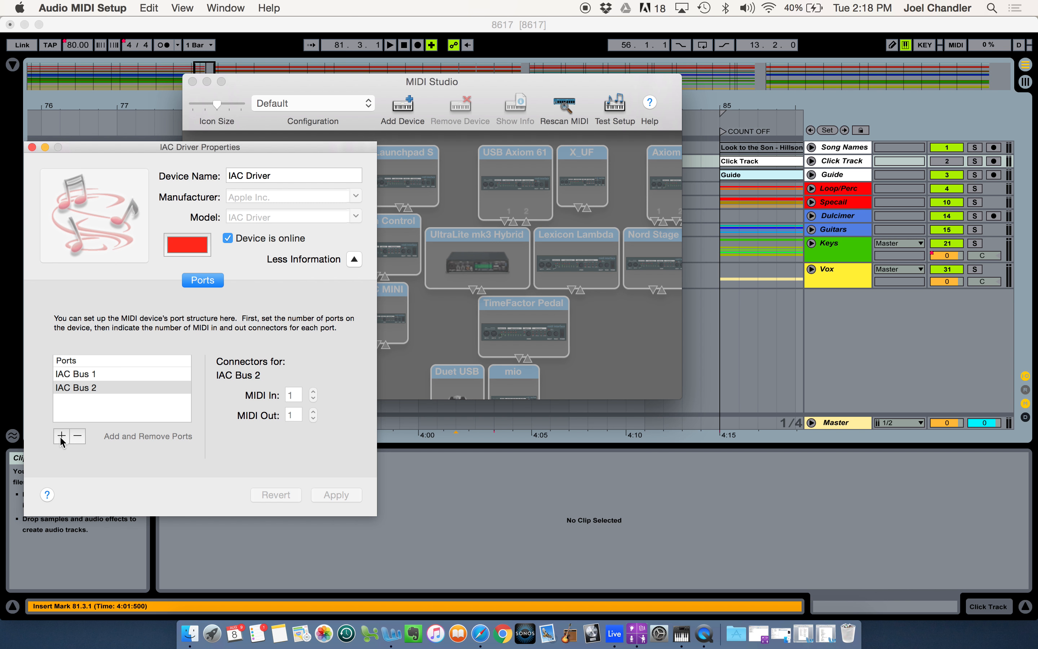
left_click(78, 437)
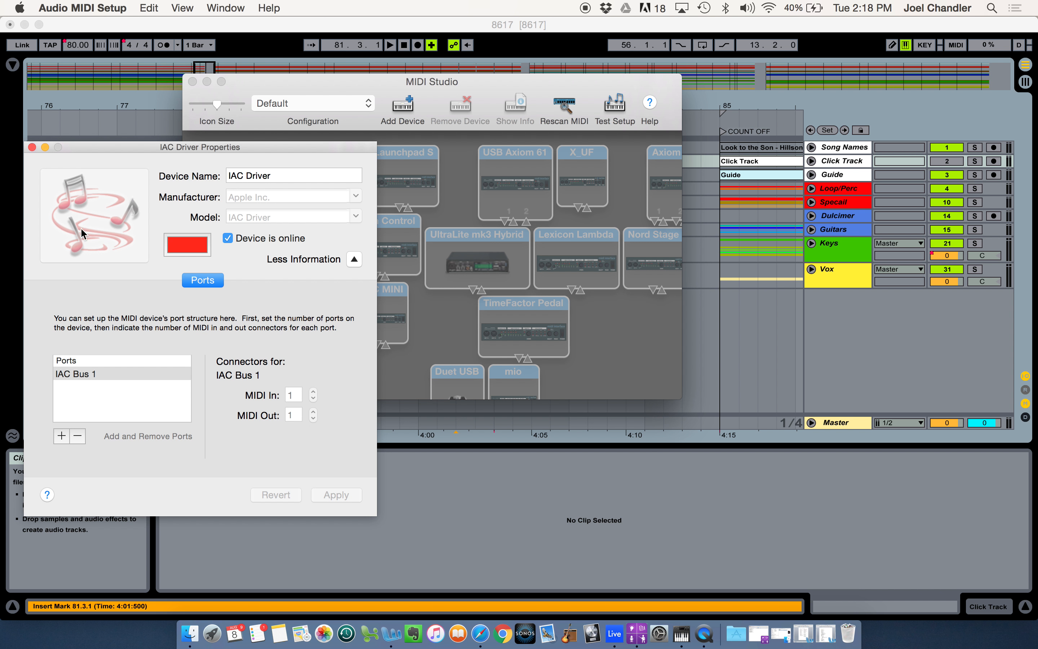
left_click(32, 148)
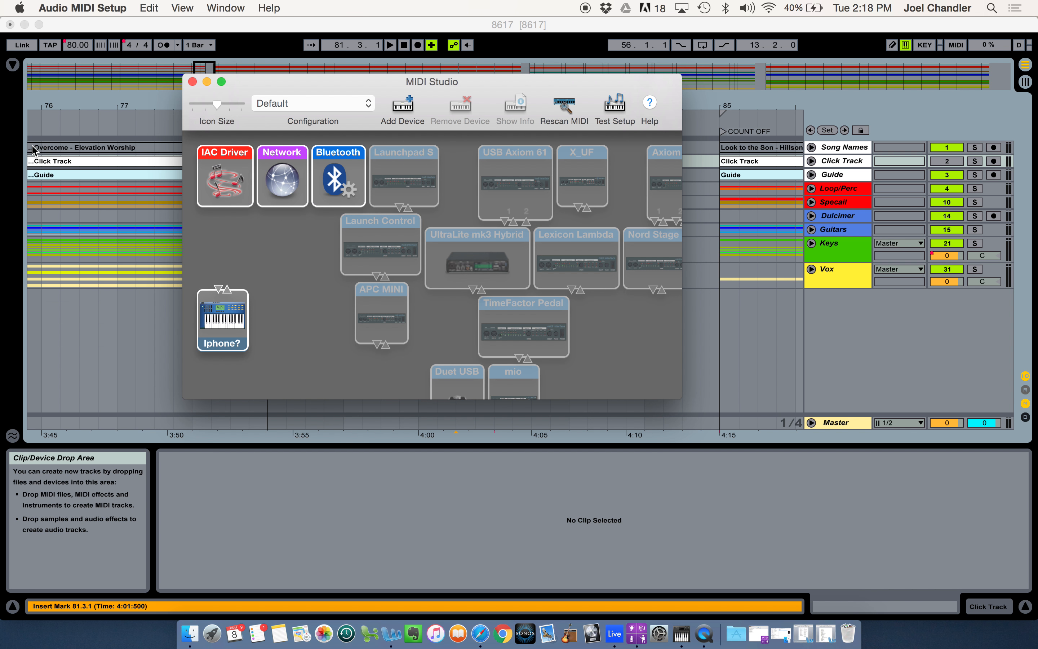
left_click(193, 82)
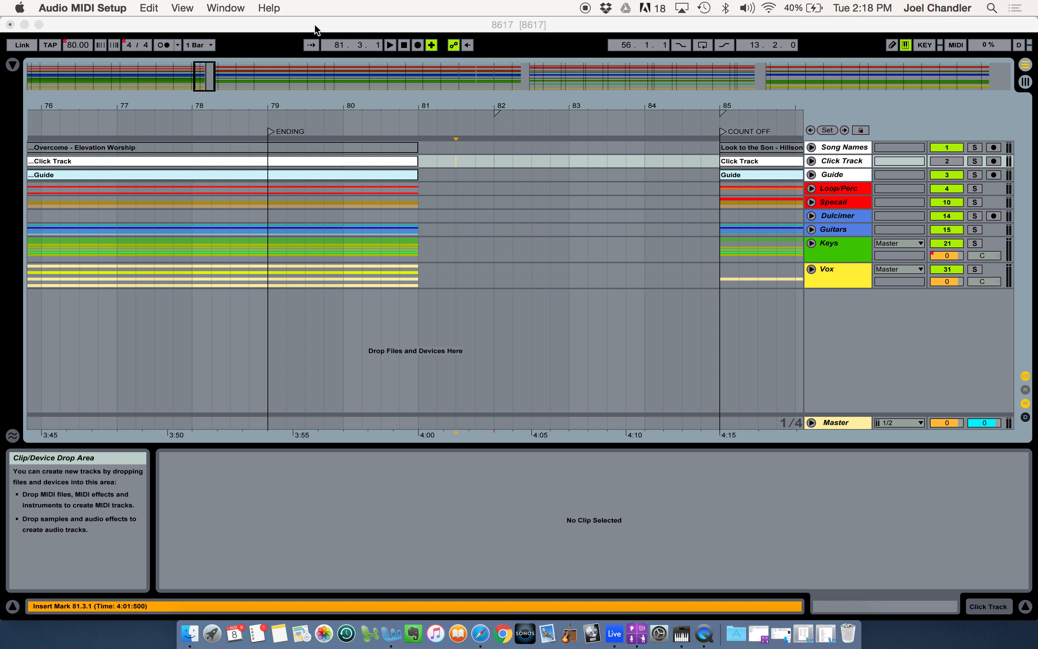
Switch back to Live and review the Audio and Link MIDI preferences, including the IAC Driver port settings
left_click(316, 29)
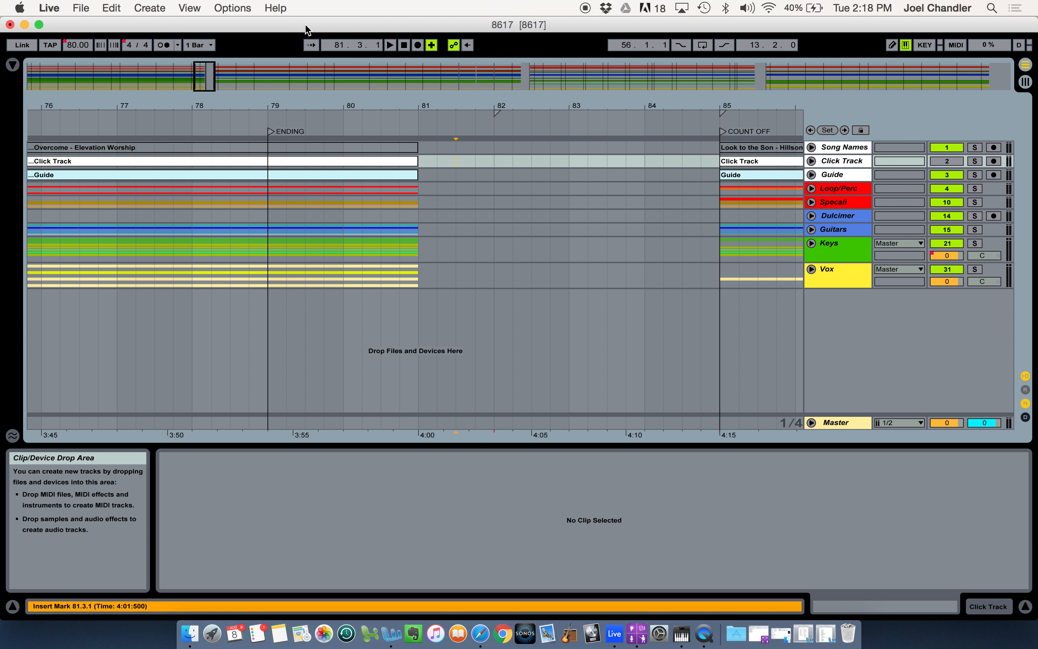
left_click(50, 9)
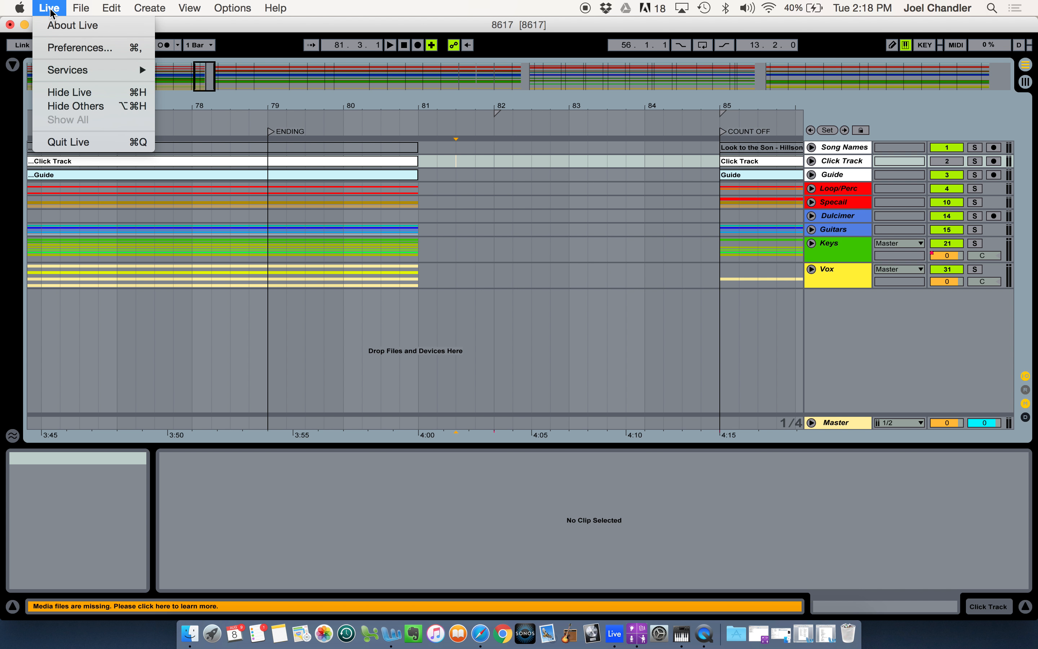
left_click(78, 48)
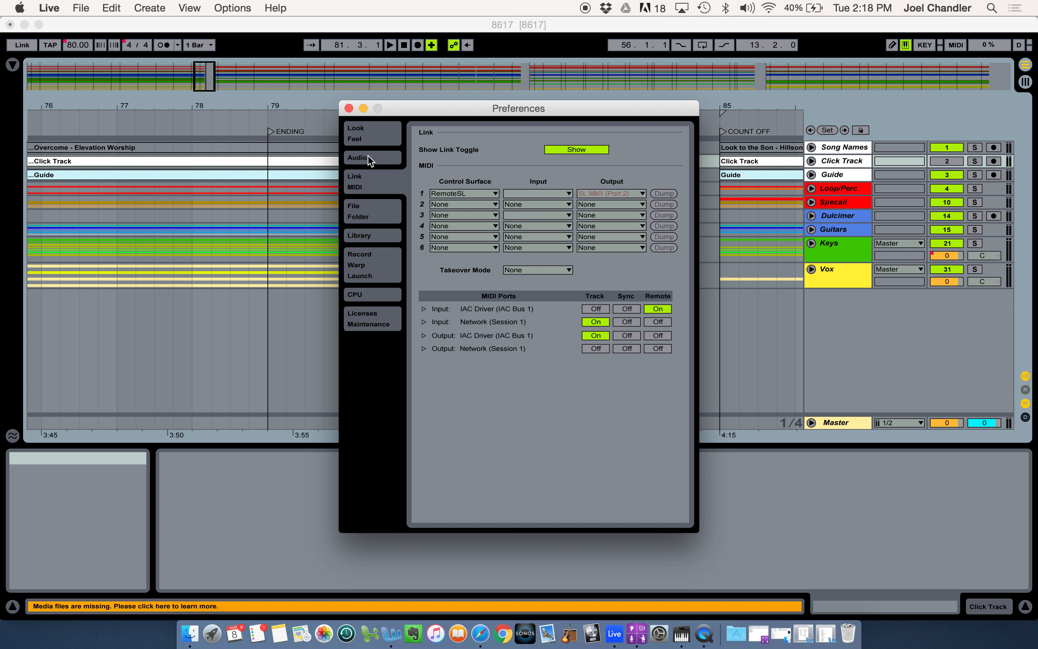
left_click(360, 158)
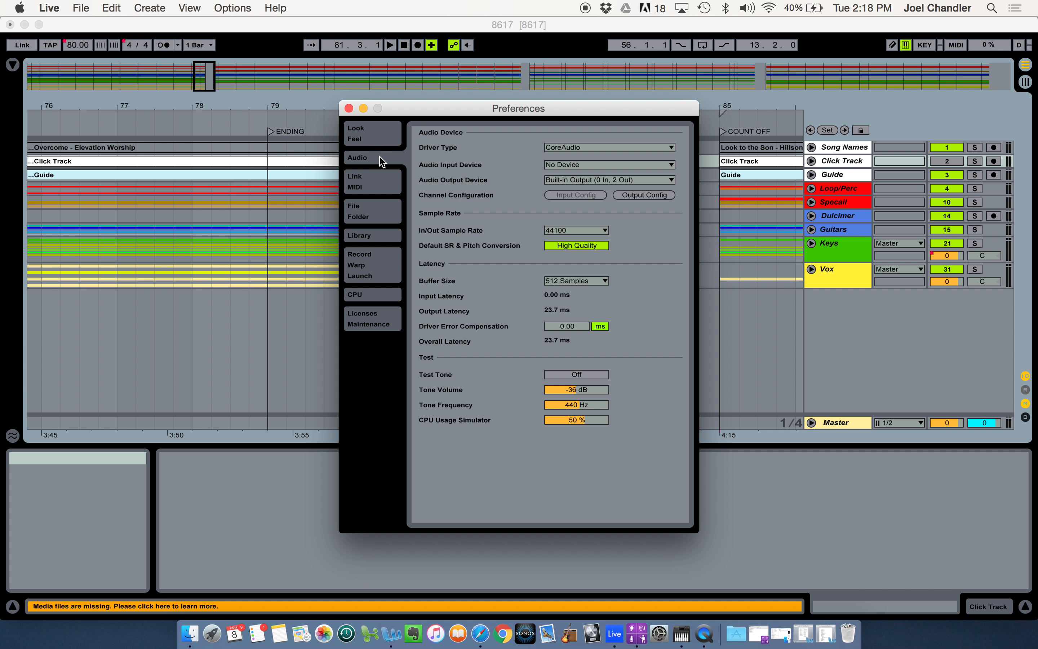
left_click(375, 186)
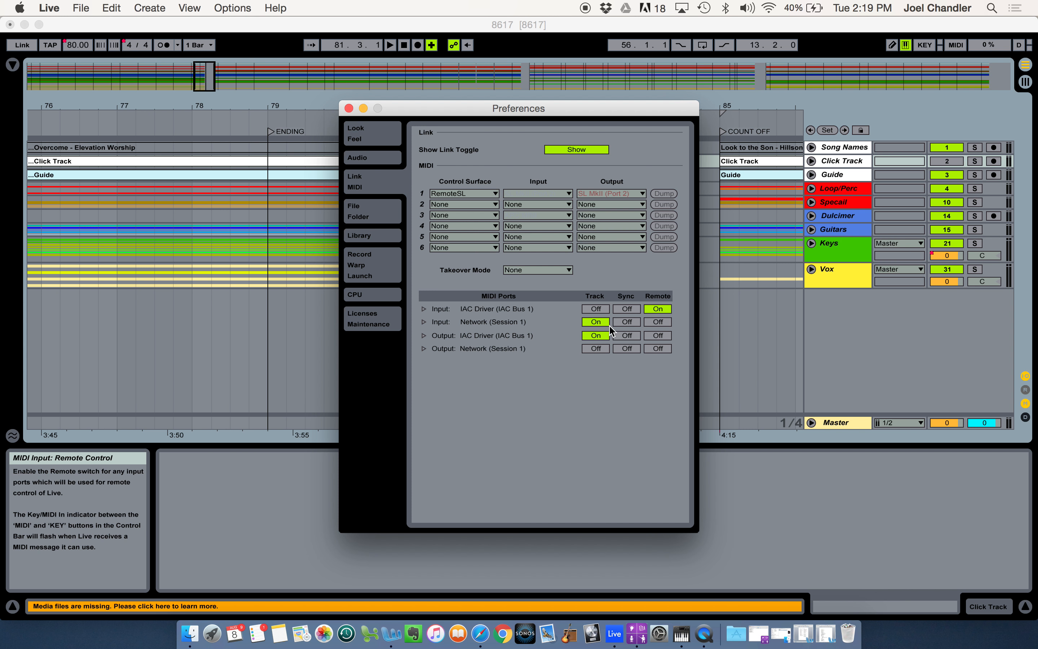
left_click(349, 109)
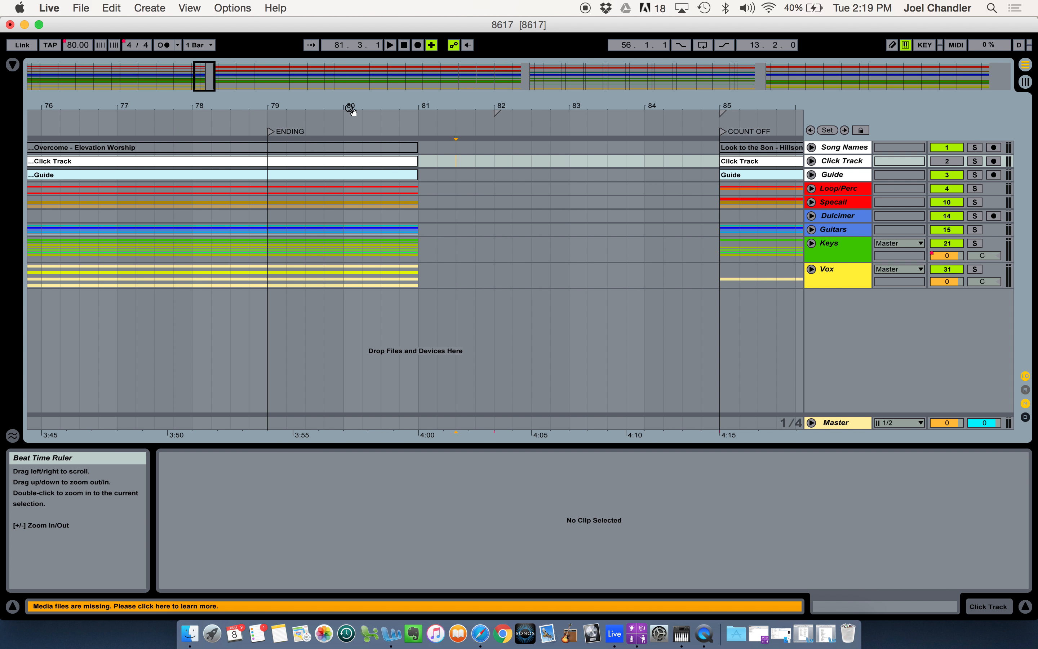
Insert a new MIDI track directly below the Song Names track
left_click(373, 152)
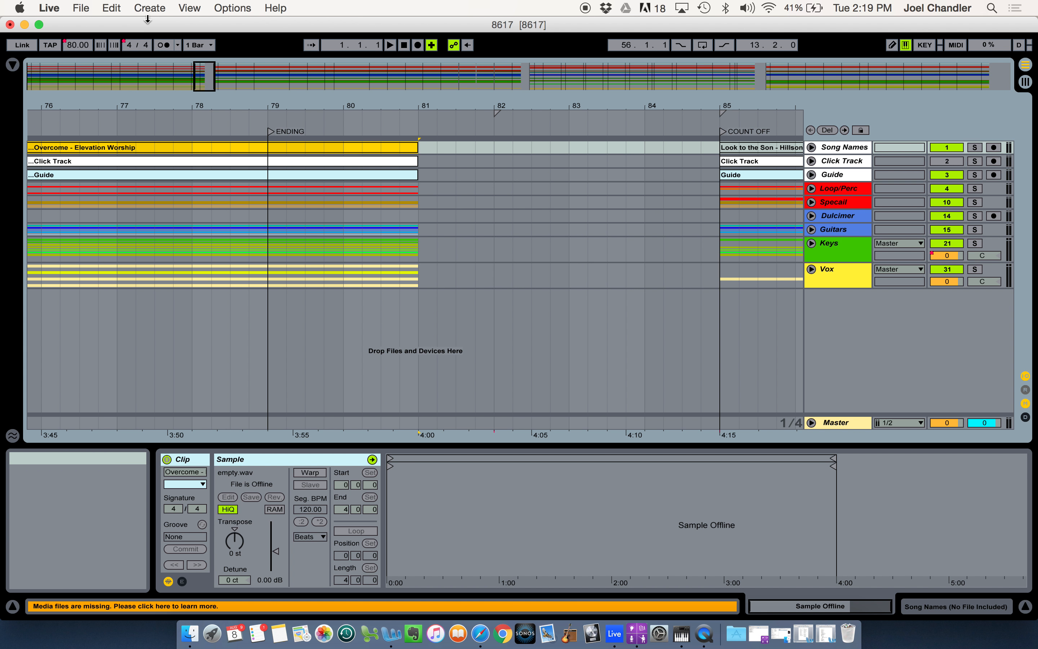
left_click(150, 8)
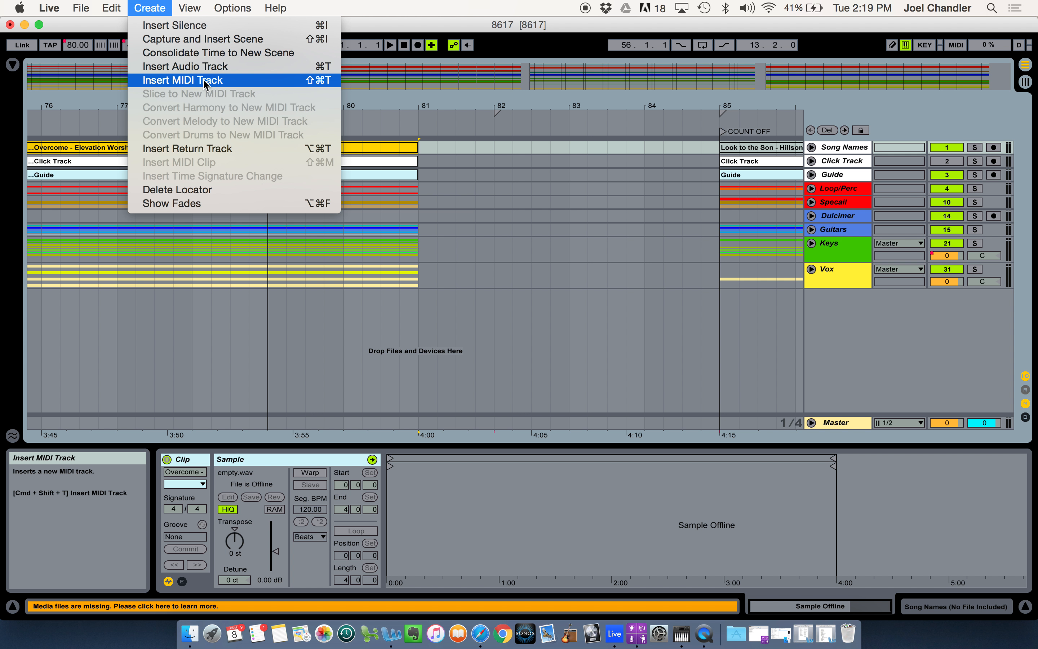
left_click(205, 83)
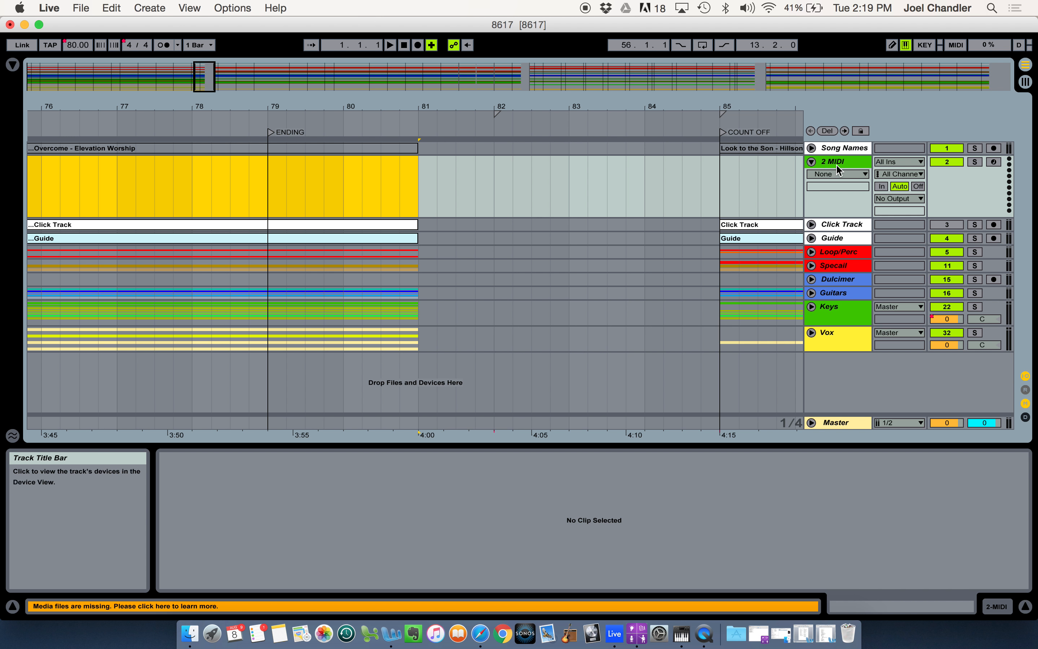
left_click(428, 179)
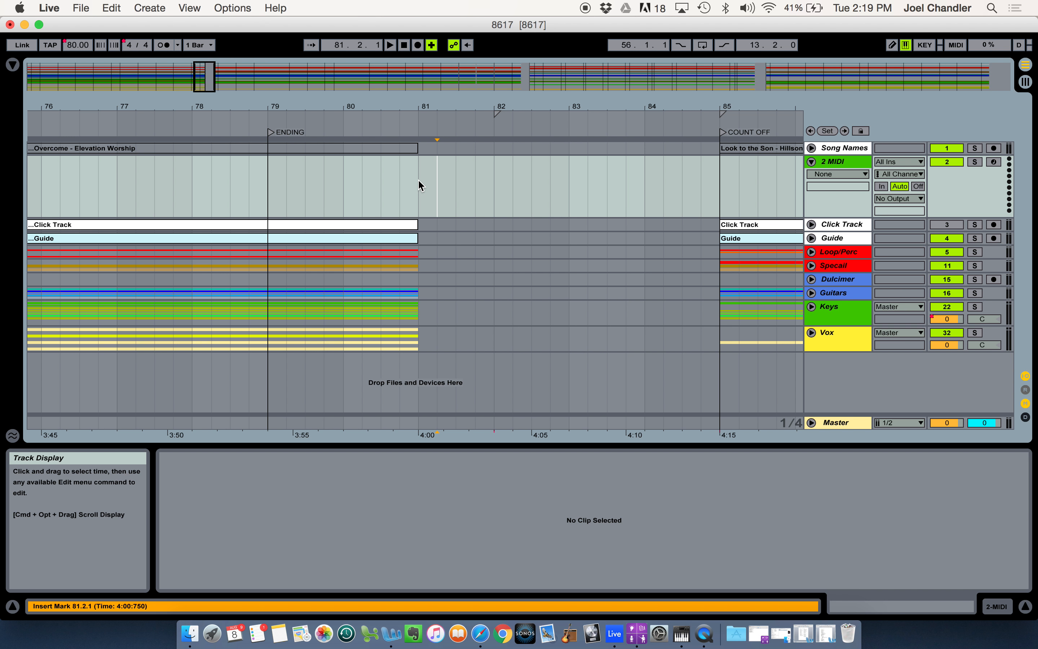
left_click(419, 181)
left_click_drag(419, 181, 488, 183)
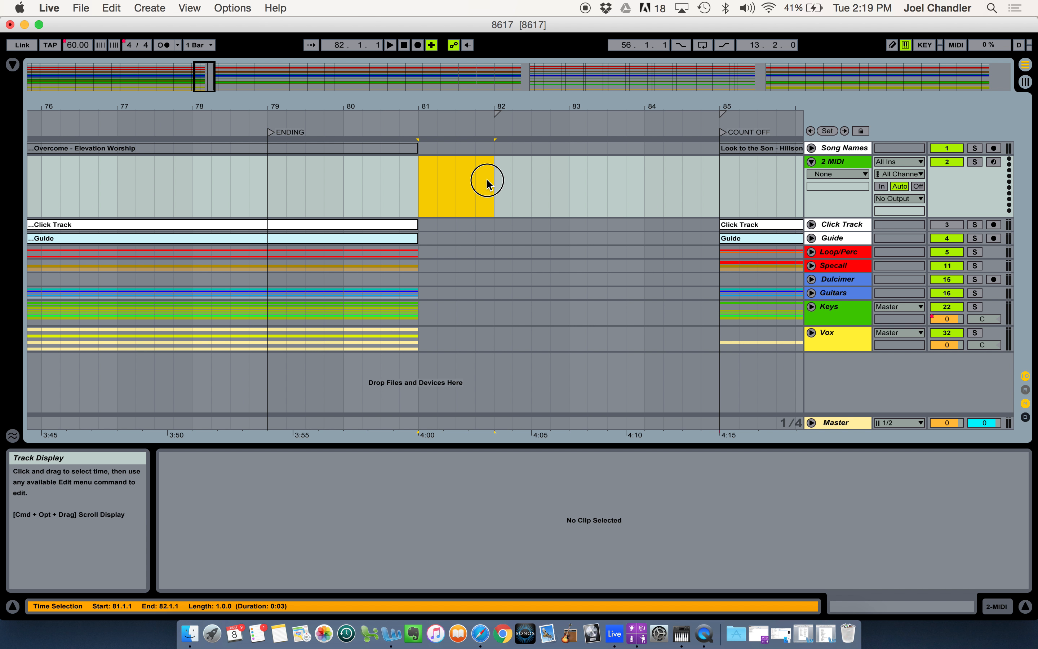
left_click(487, 179)
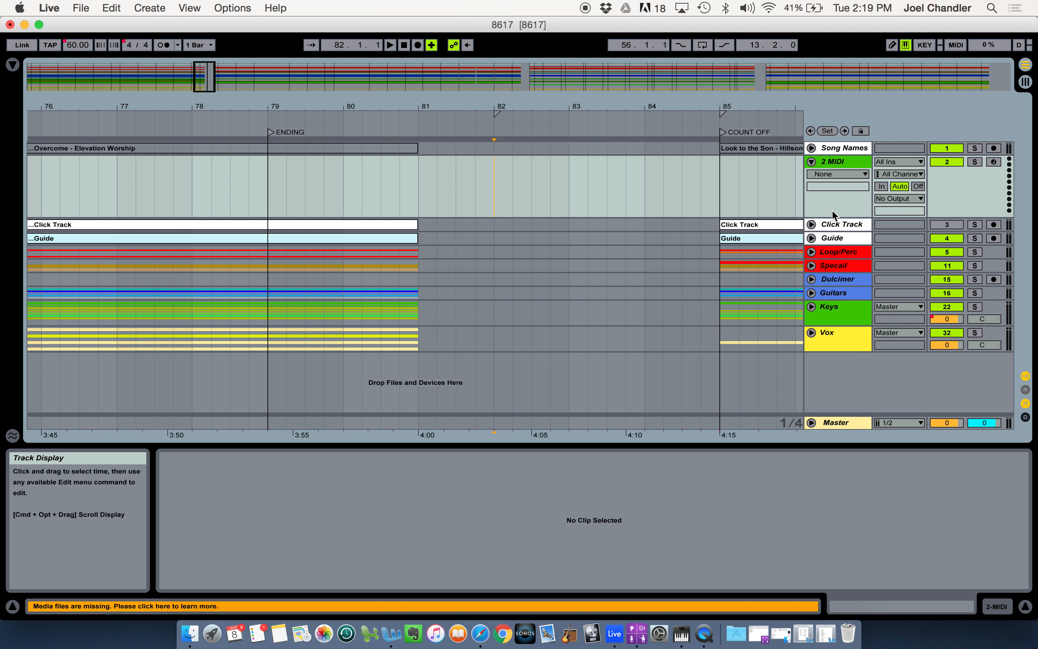
Route the new MIDI track's output to IAC Driver (IAC Bus 1) on channel 8
left_click(906, 199)
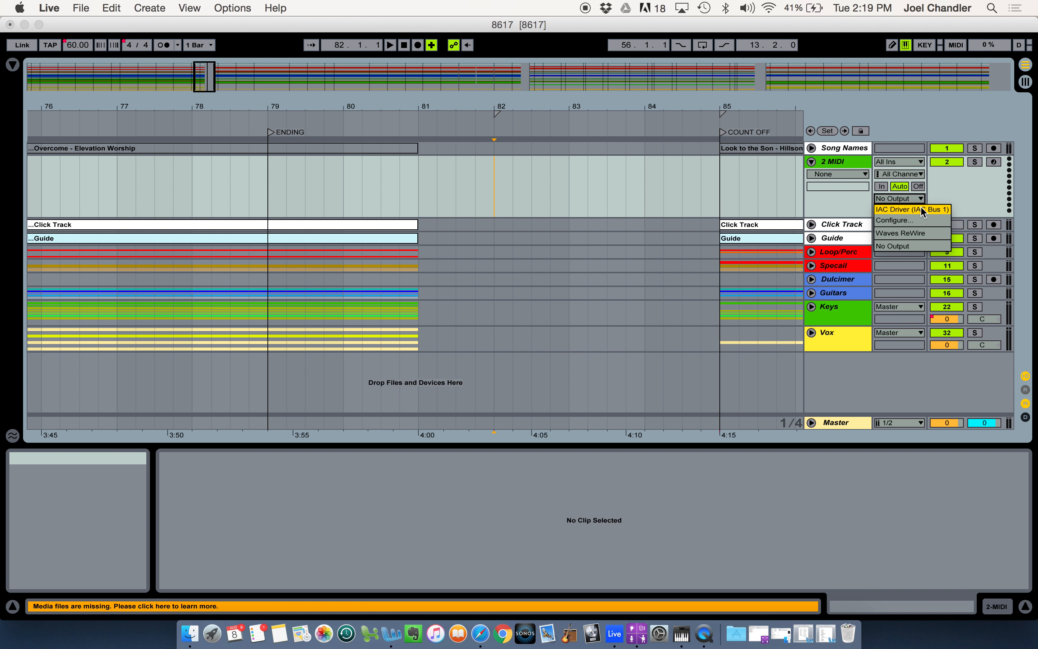
left_click(923, 209)
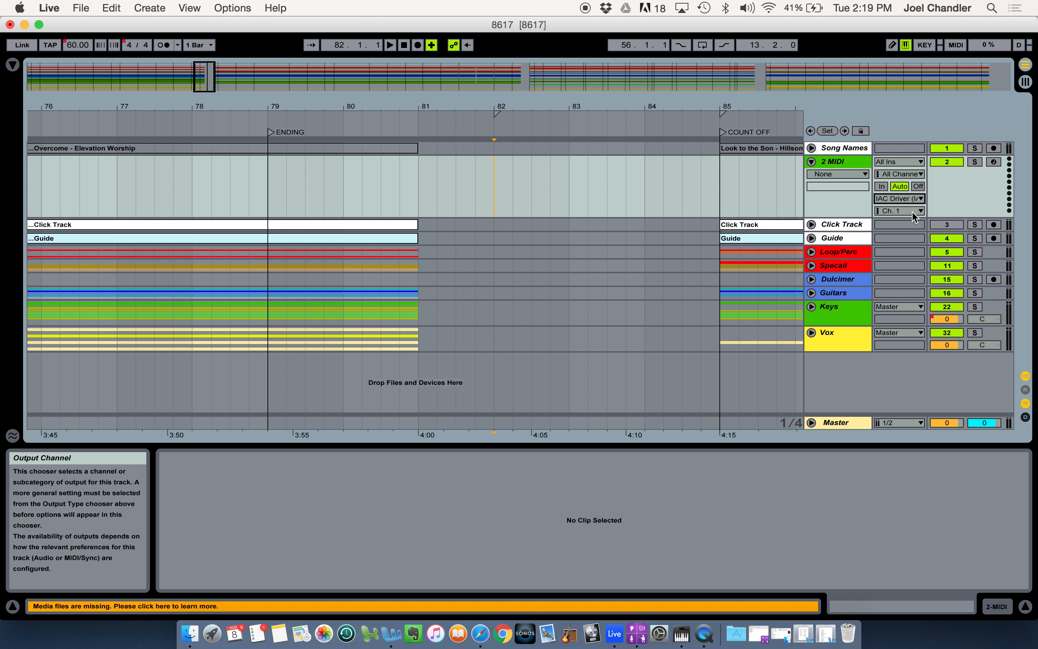
left_click(918, 212)
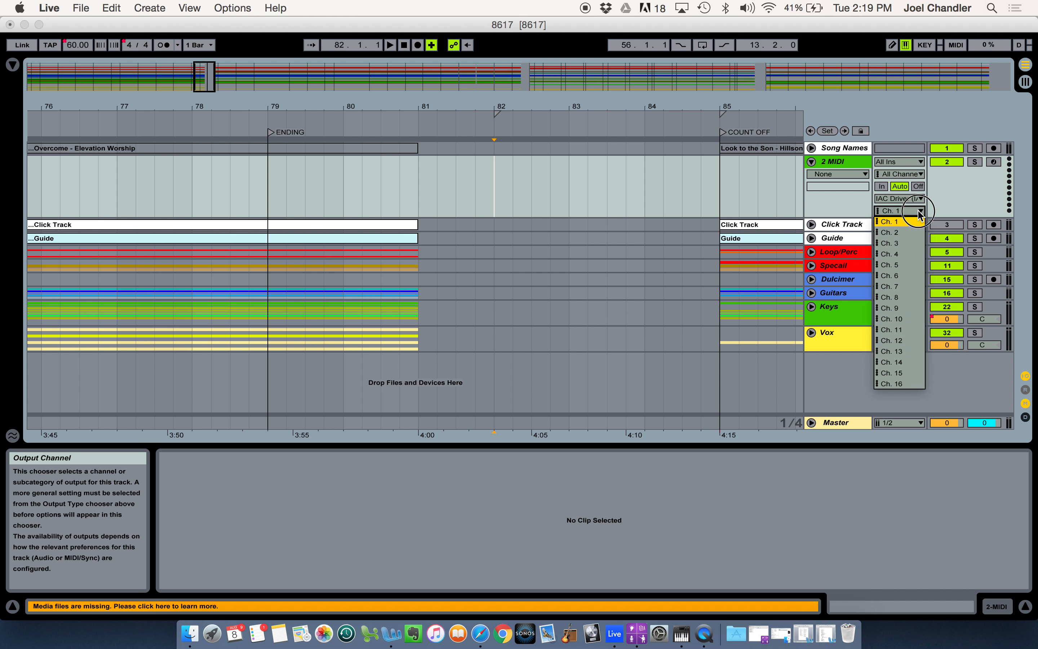
left_click(903, 298)
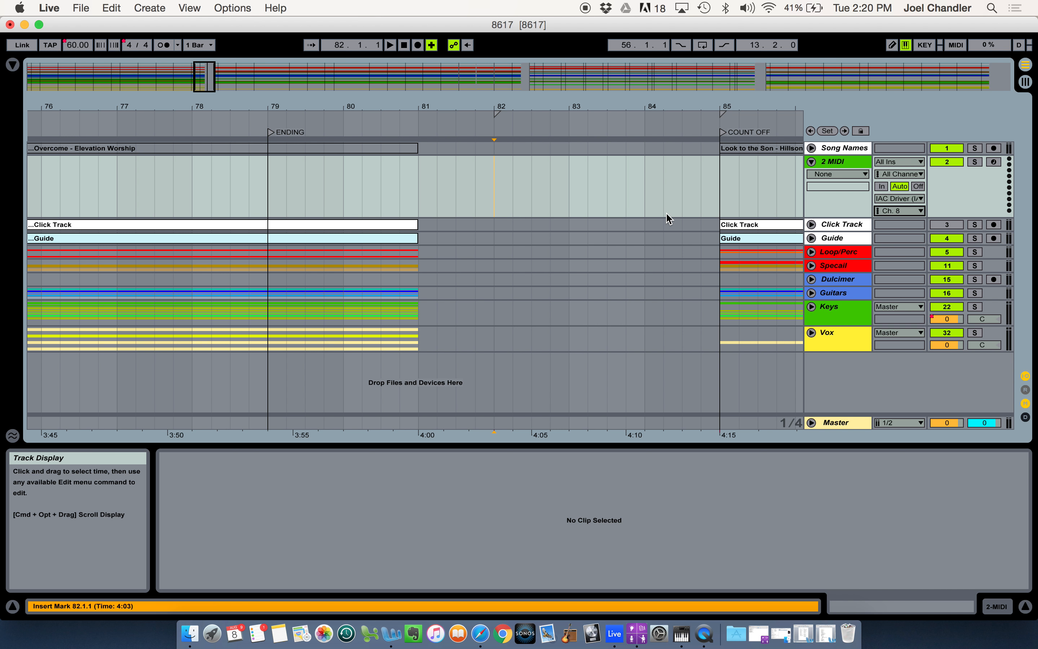
Insert a one-bar MIDI clip from bar 81 to bar 82 on the new MIDI track
left_click_drag(419, 178, 491, 186)
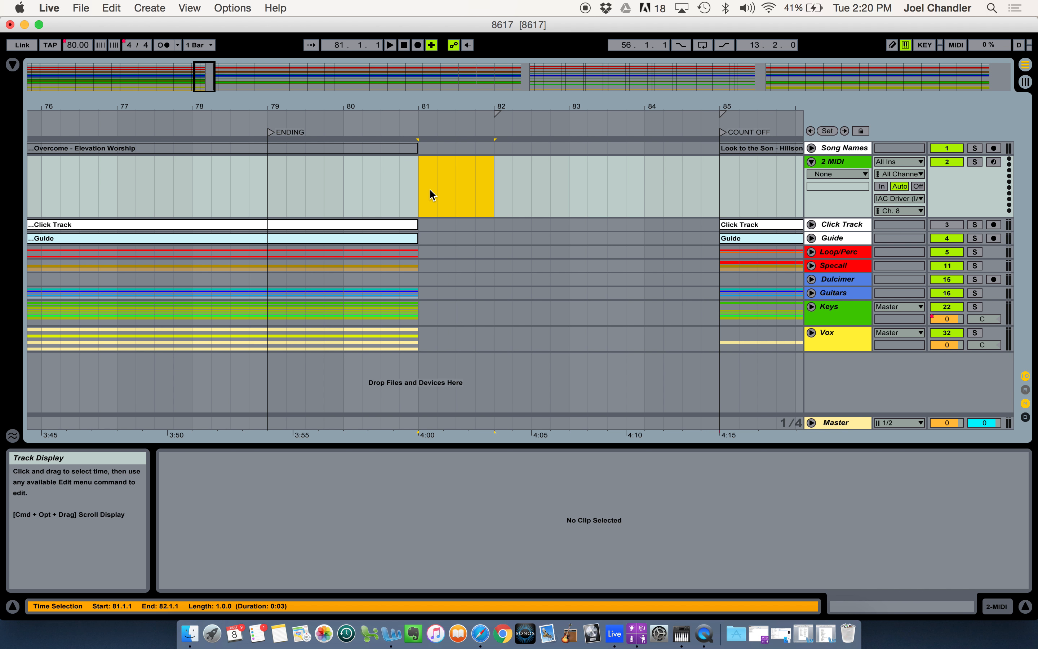
key("super+shift+m")
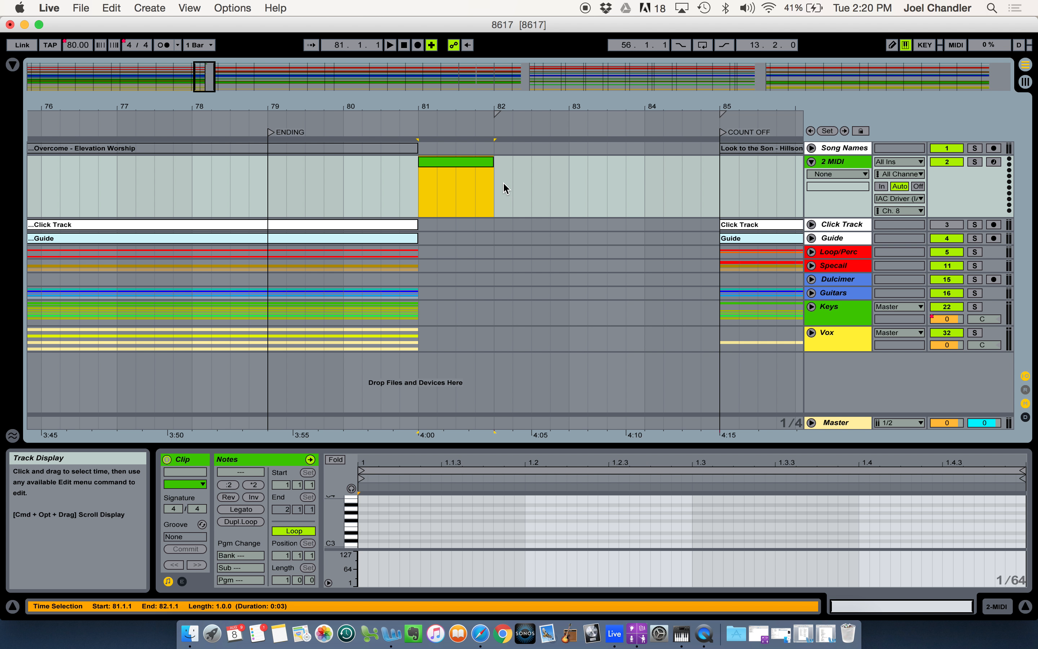
Insert a second one-bar MIDI clip from bar 82 to bar 83 and delete it again
left_click_drag(496, 182, 566, 185)
left_click(159, 9)
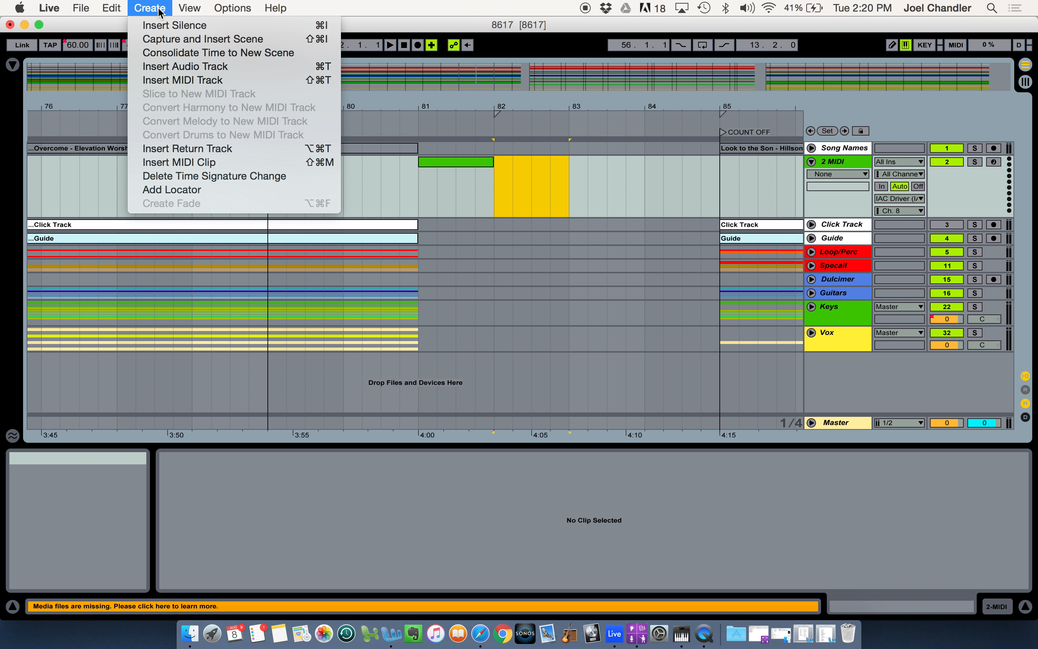
left_click(206, 162)
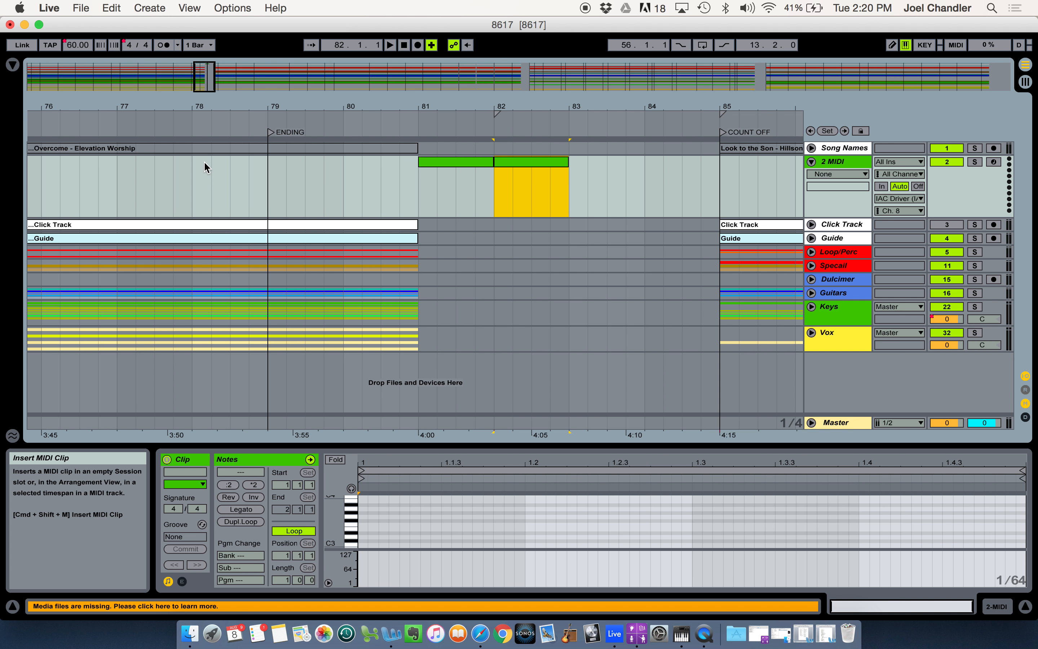
key("Delete")
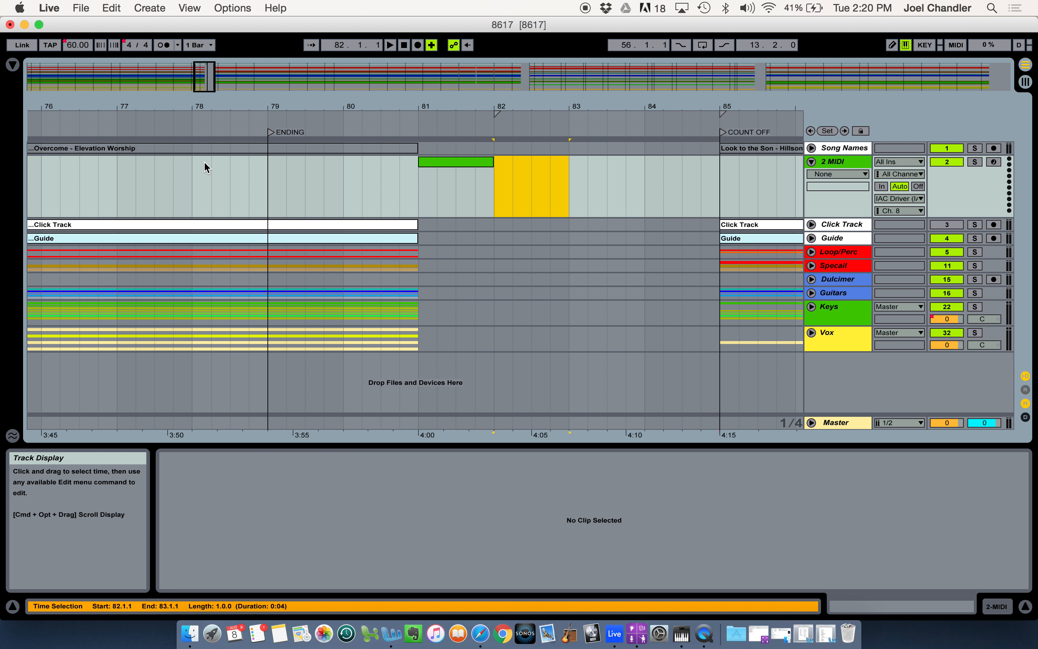
Name the MIDI clip at bar 81 "stop"
left_click(467, 162)
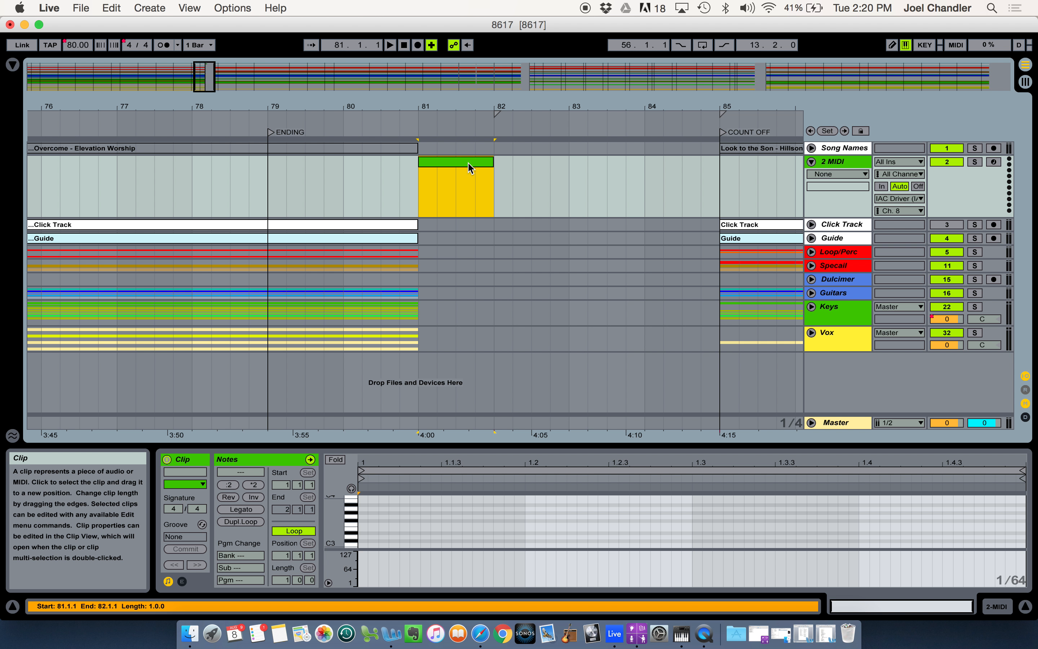
left_click(185, 472)
type("stop")
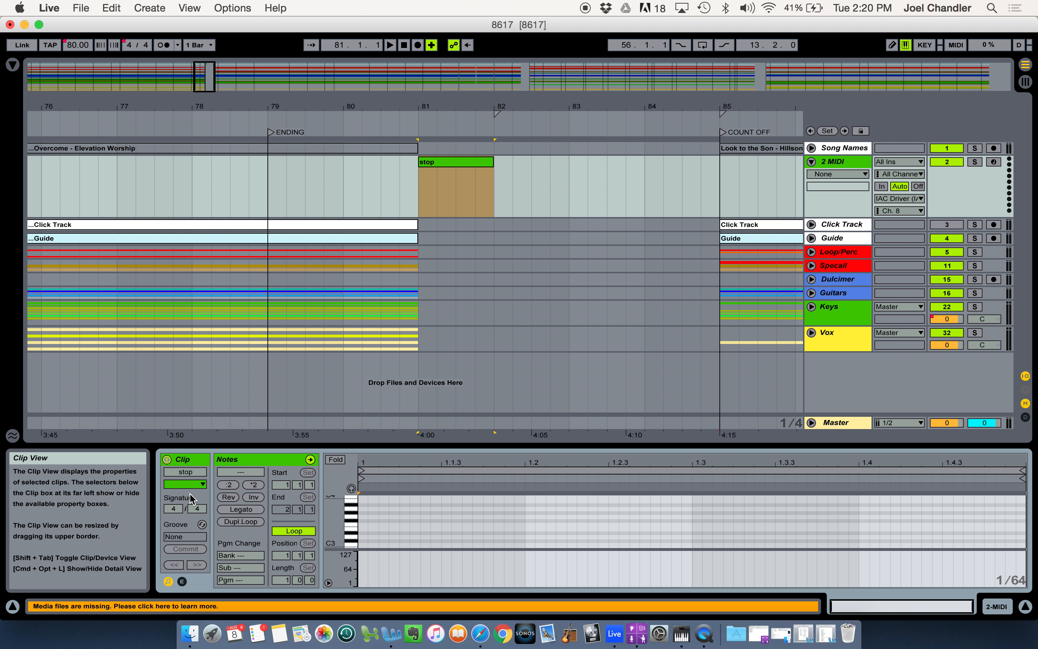
Add a C#2 note to the stop clip and extend it over the full bar
left_click(464, 162)
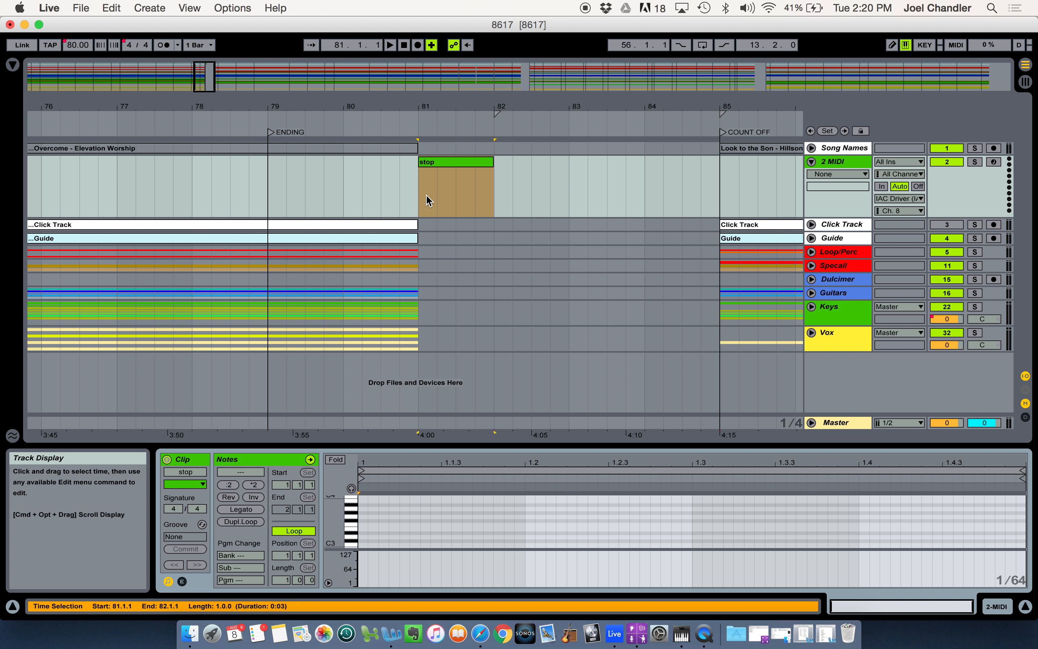
left_click(377, 510)
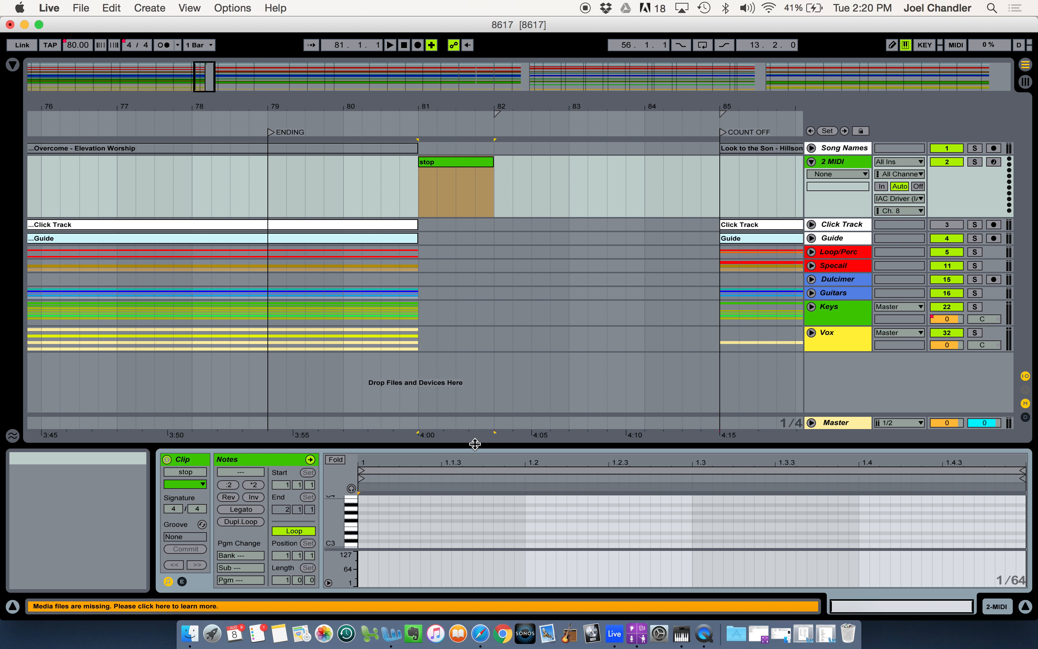
left_click_drag(475, 444, 475, 418)
scroll(376, 531, "down", 3)
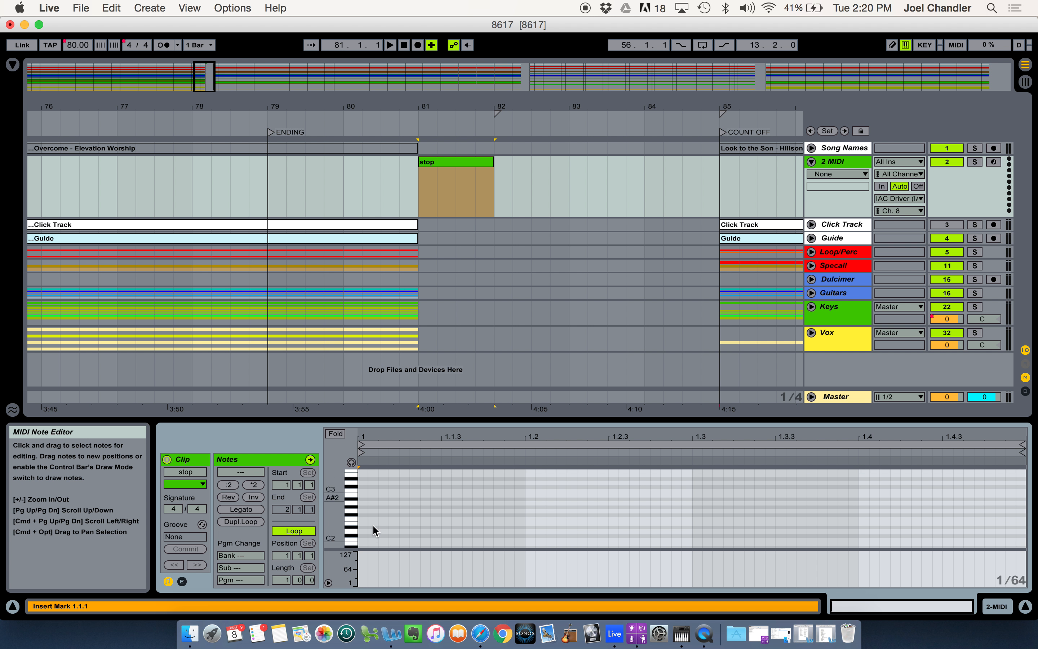
scroll(374, 531, "down", 2)
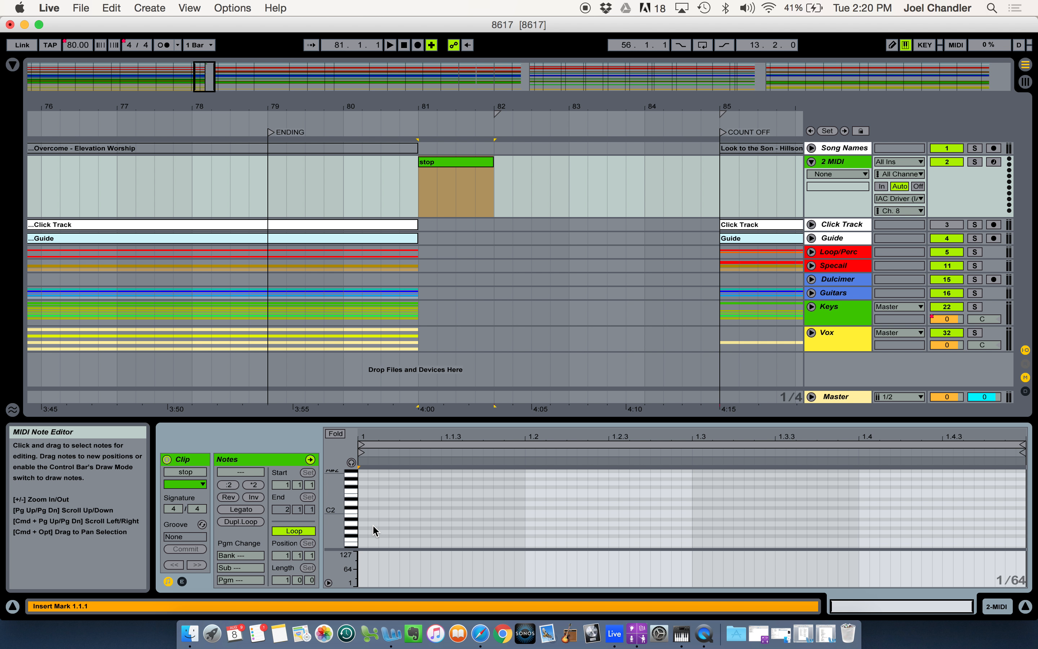
double_click(359, 507)
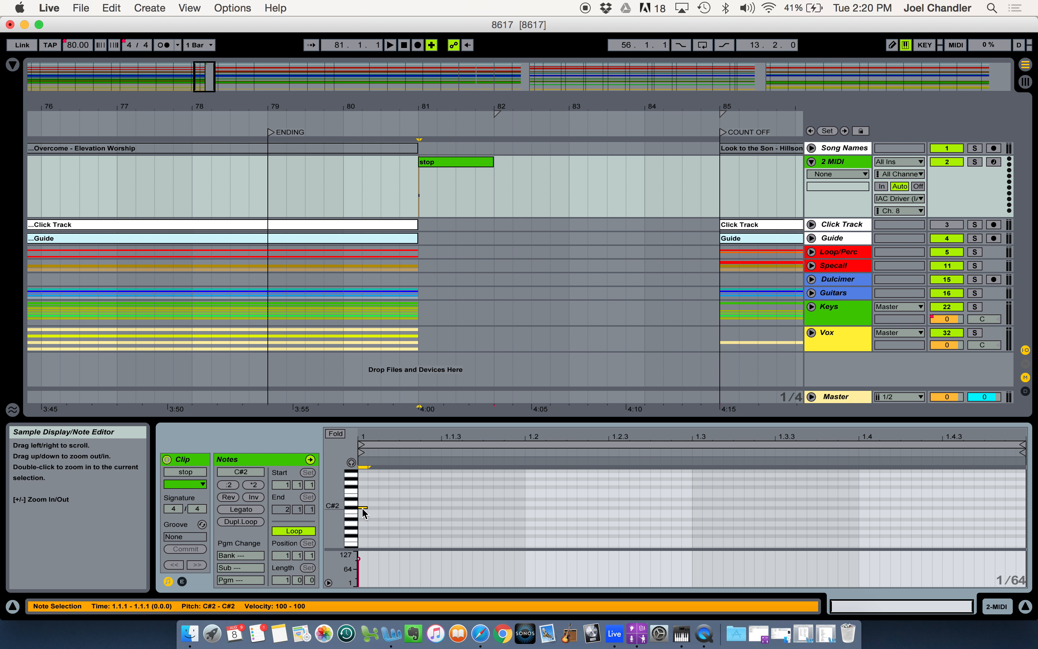
left_click_drag(364, 508, 1027, 436)
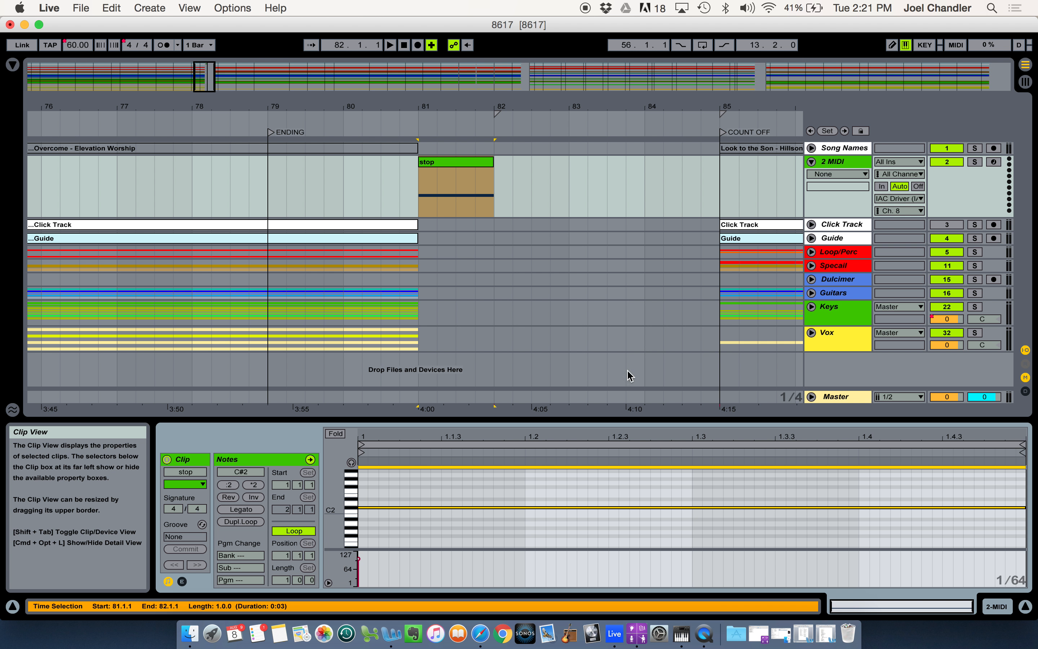
Remove the existing MIDI mapping from the transport's Stop control
left_click(391, 184)
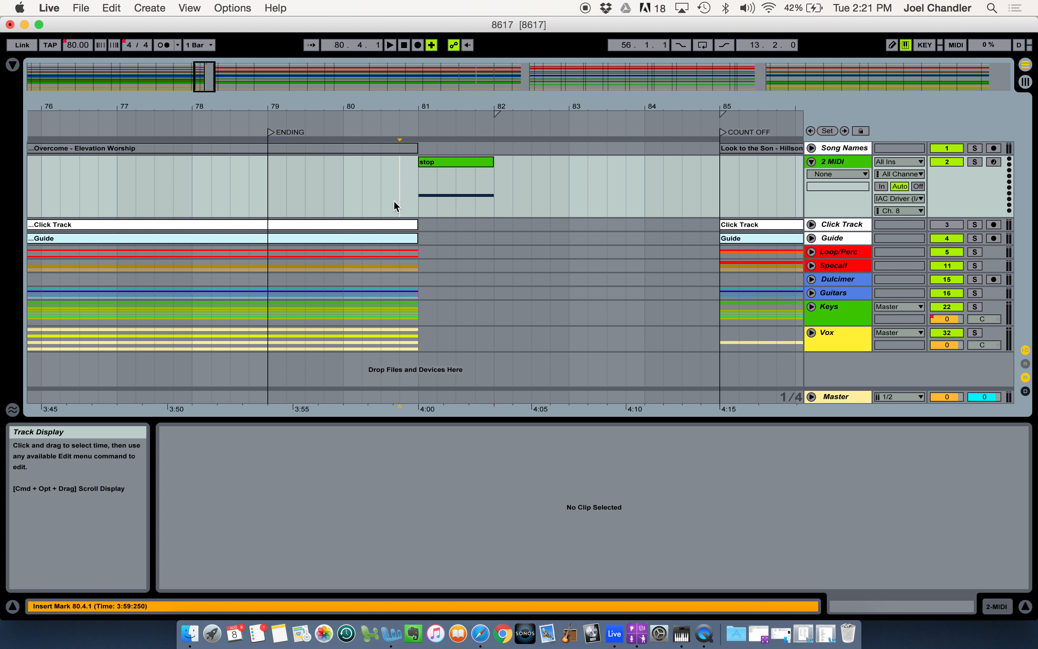
key("super+m")
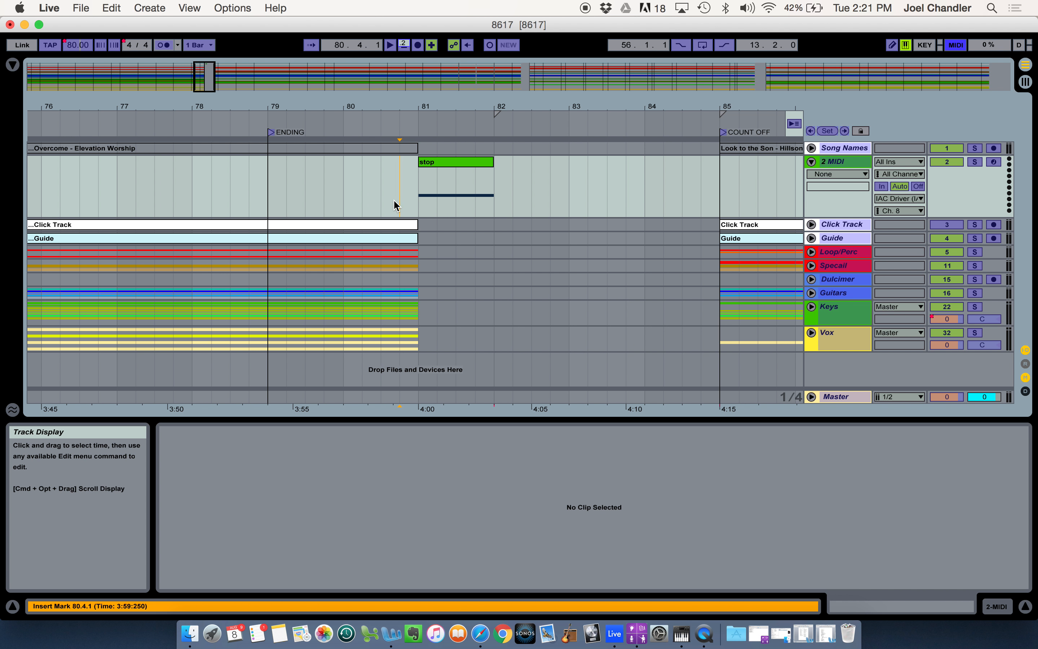
left_click(405, 45)
key("BackSpace")
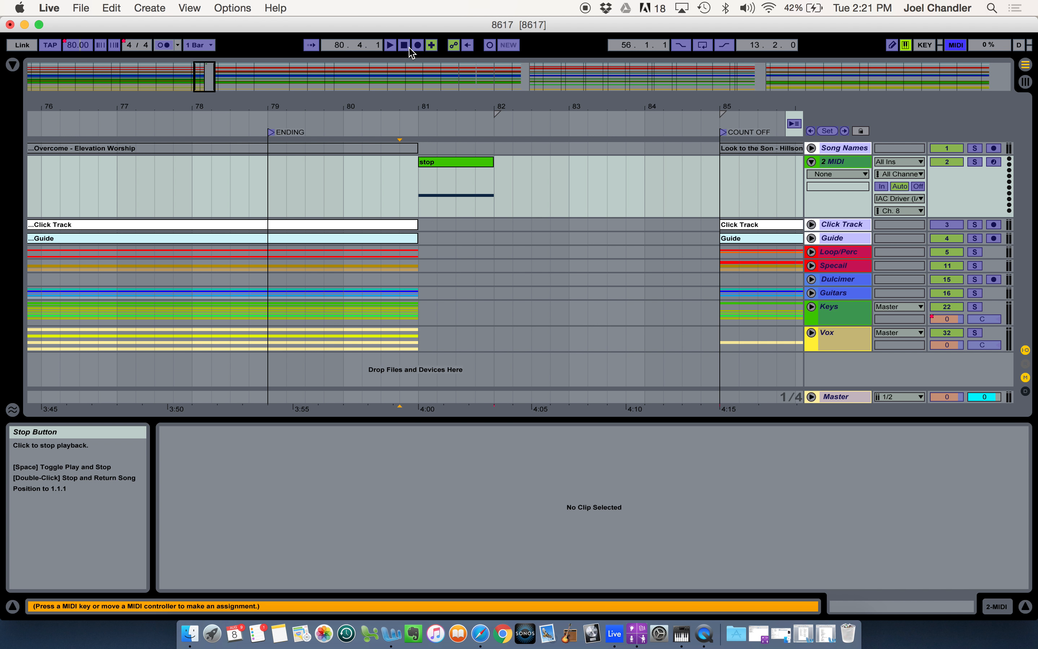
key("super+m")
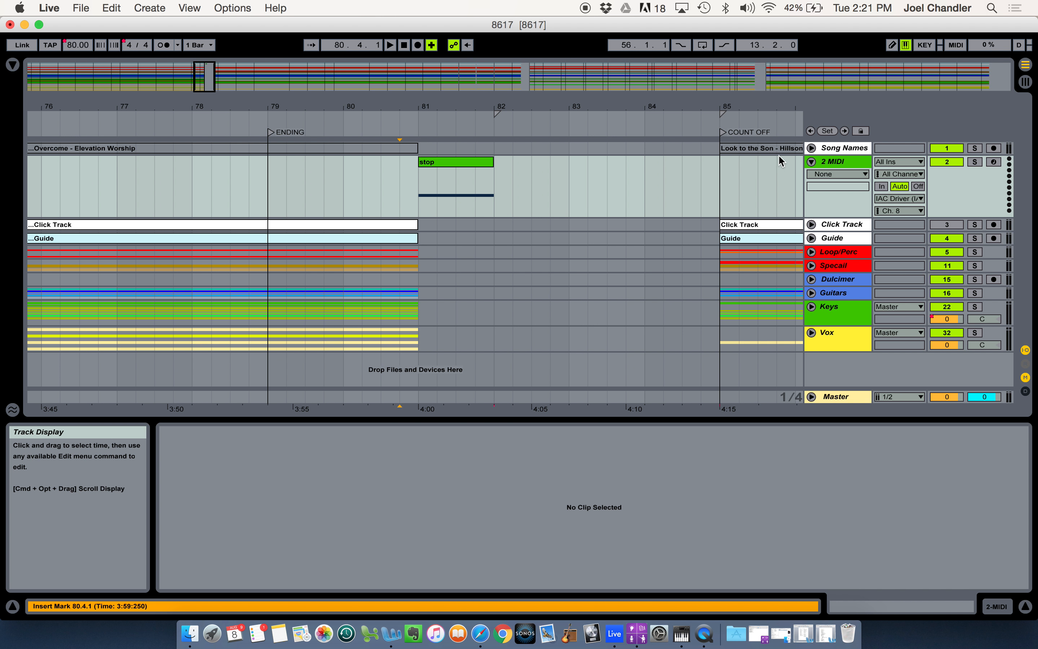
Map the transport's Stop control to the stop clip's C#2 note on channel 8 and test it by playing from bar 79
left_click(957, 45)
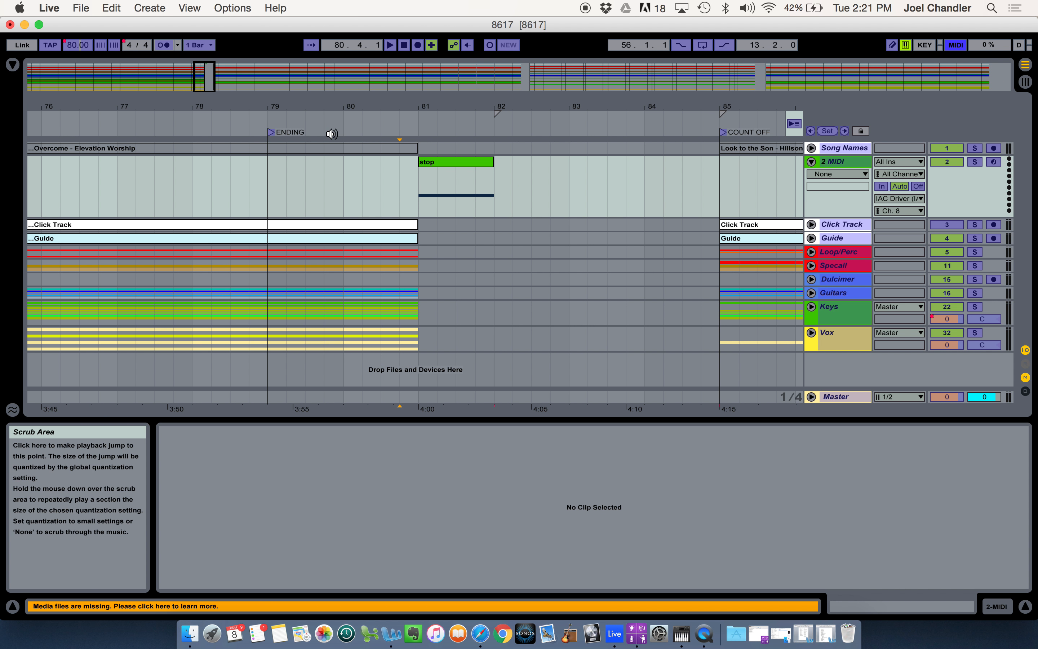
left_click(197, 119)
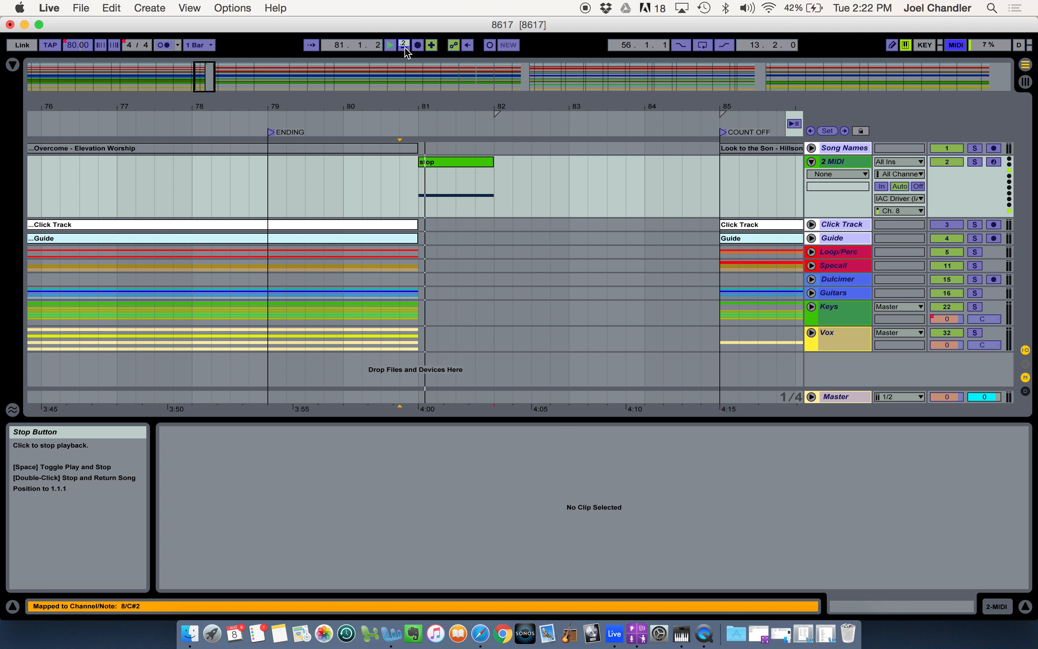
left_click(406, 51)
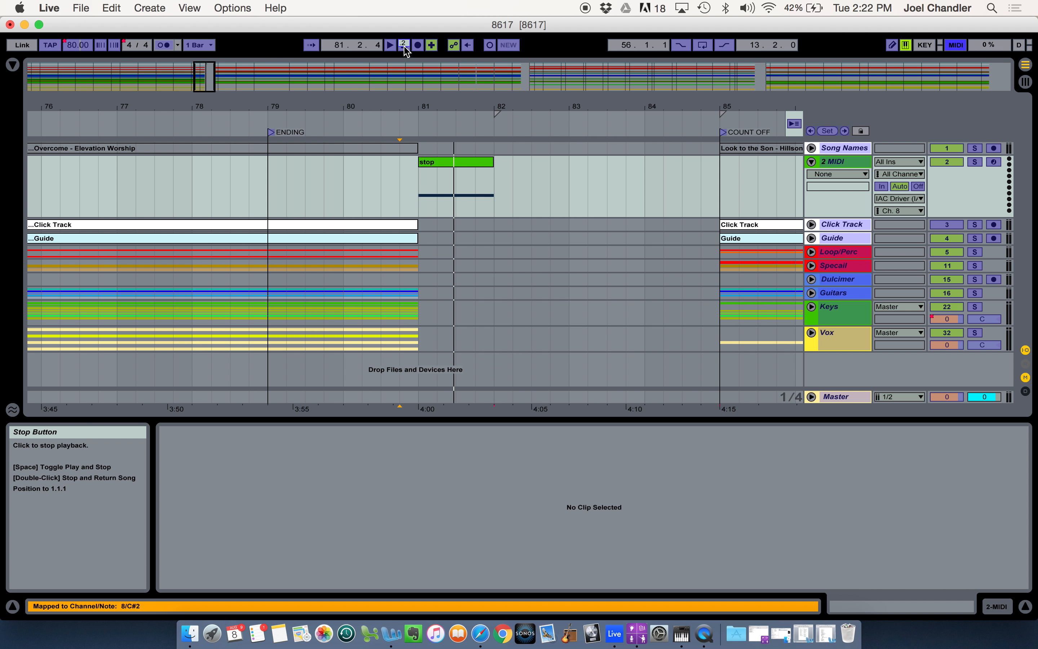
left_click(957, 45)
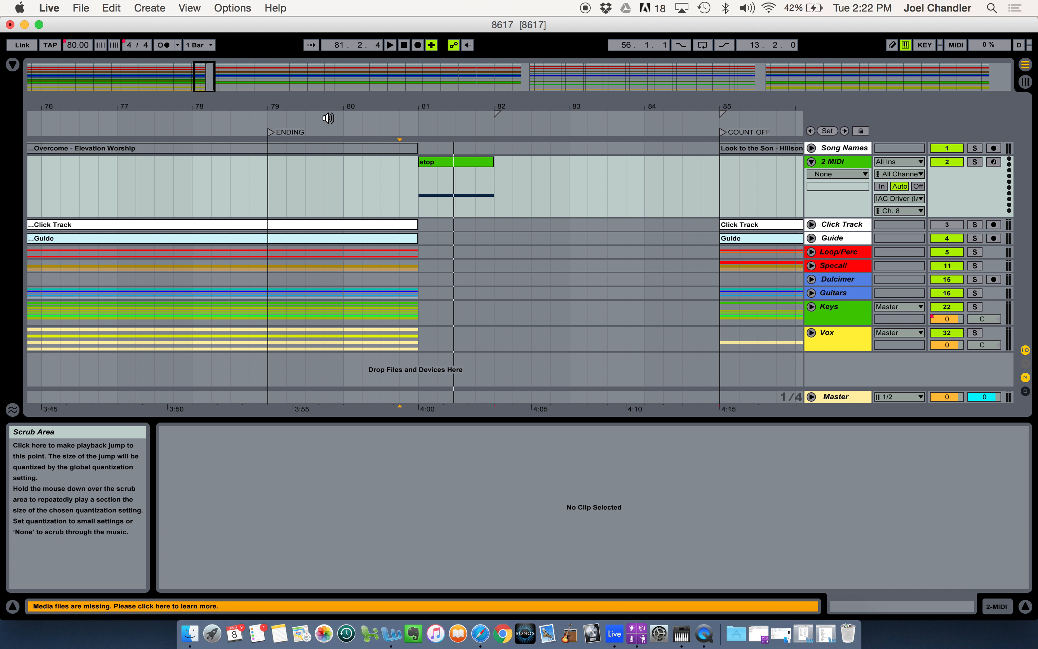
left_click(284, 117)
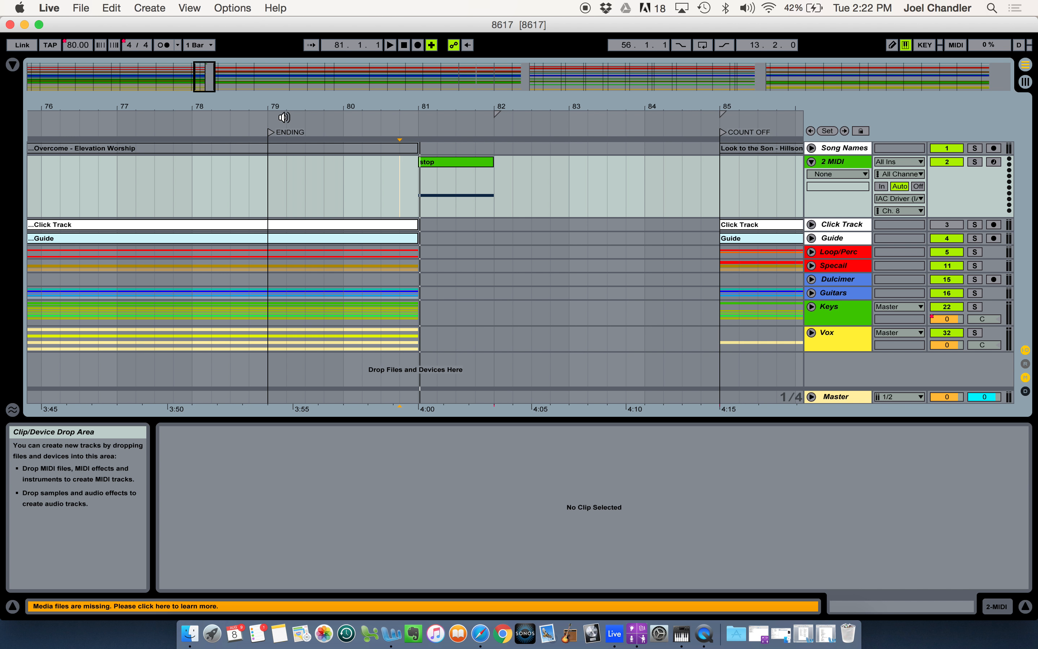
left_click(406, 176)
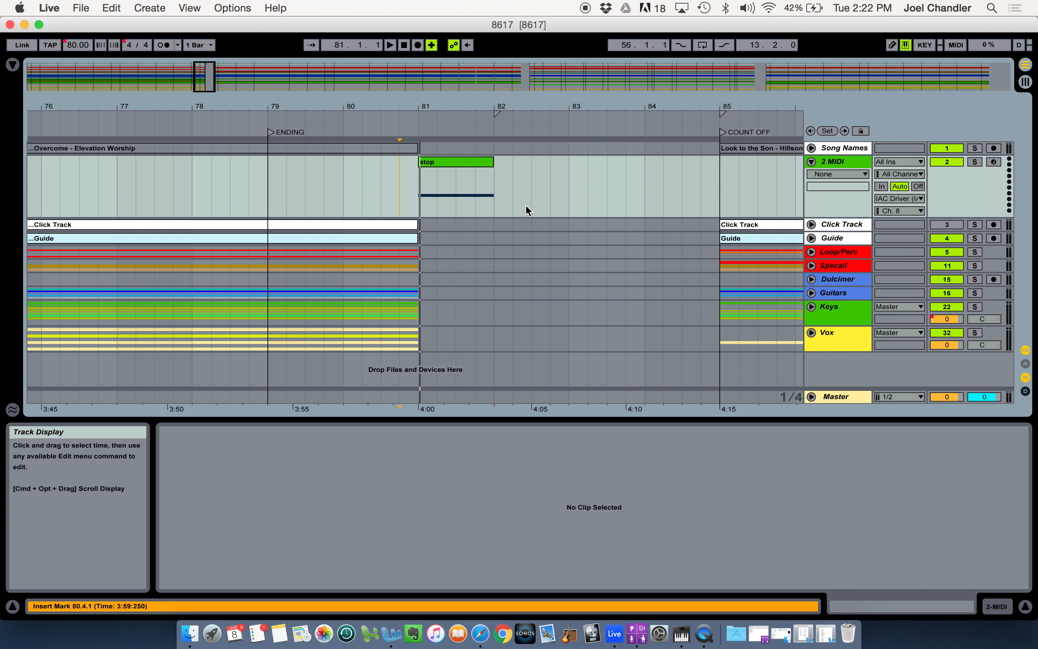
Copy the stop clip from bar 81 to the gap after "Look to the Son", starting at 223.2.1
scroll(528, 211, "right", 3)
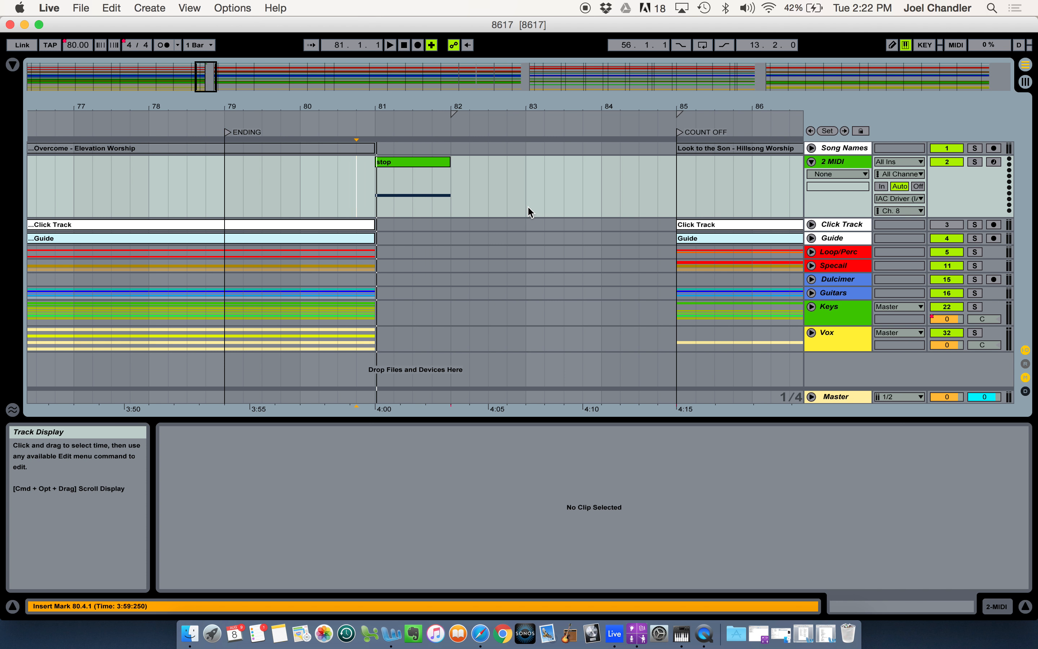
key("minus")
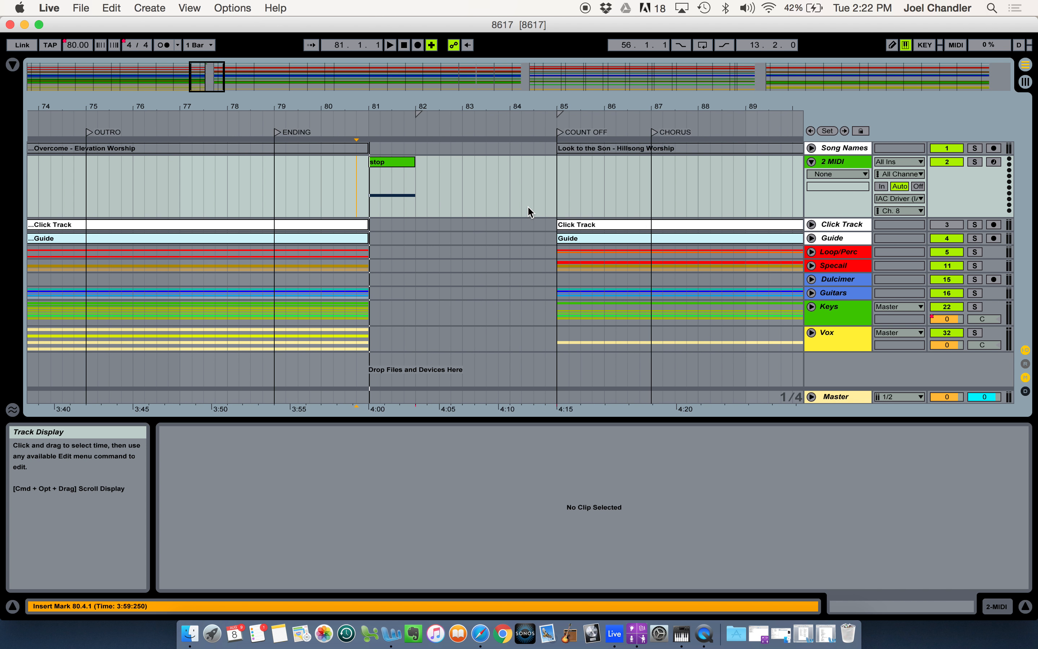
key("minus")
key("minus")
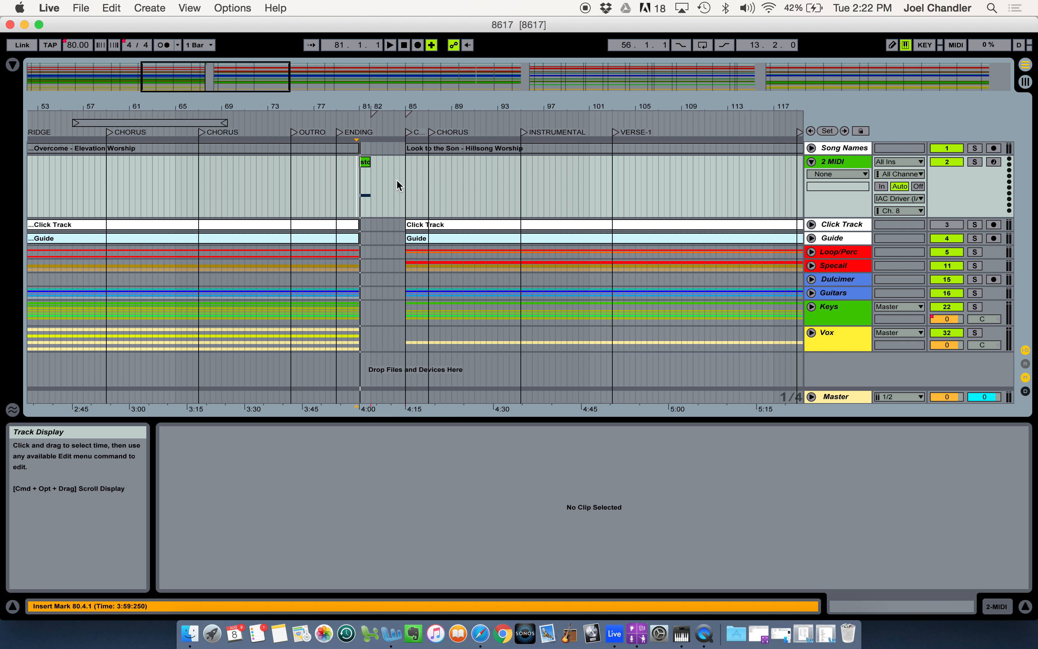
scroll(496, 200, "right", 10)
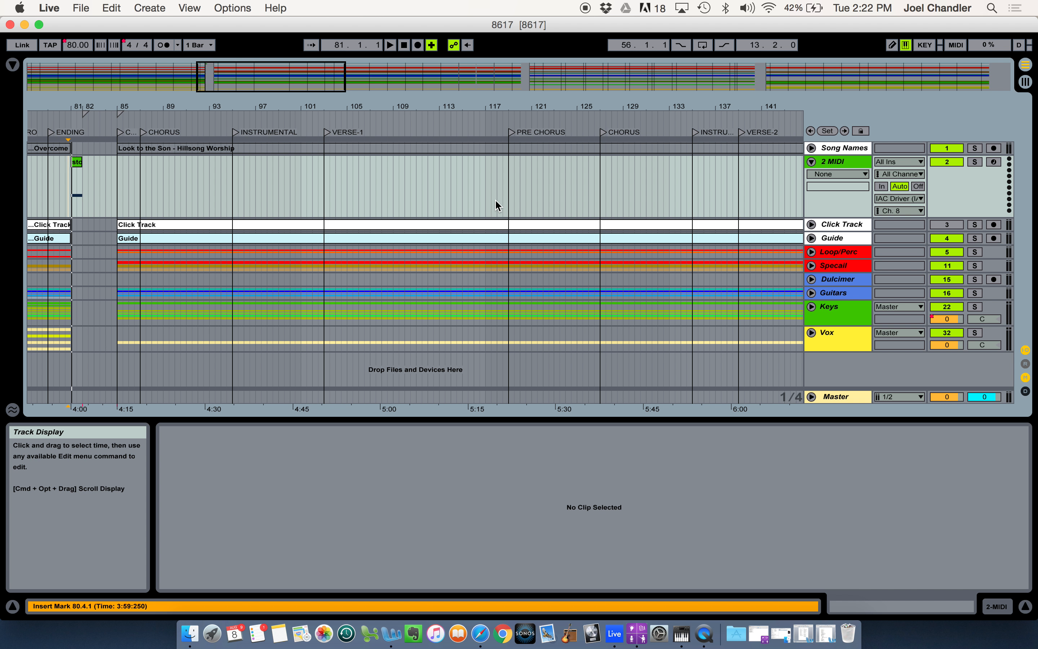
key("minus")
key("minus")
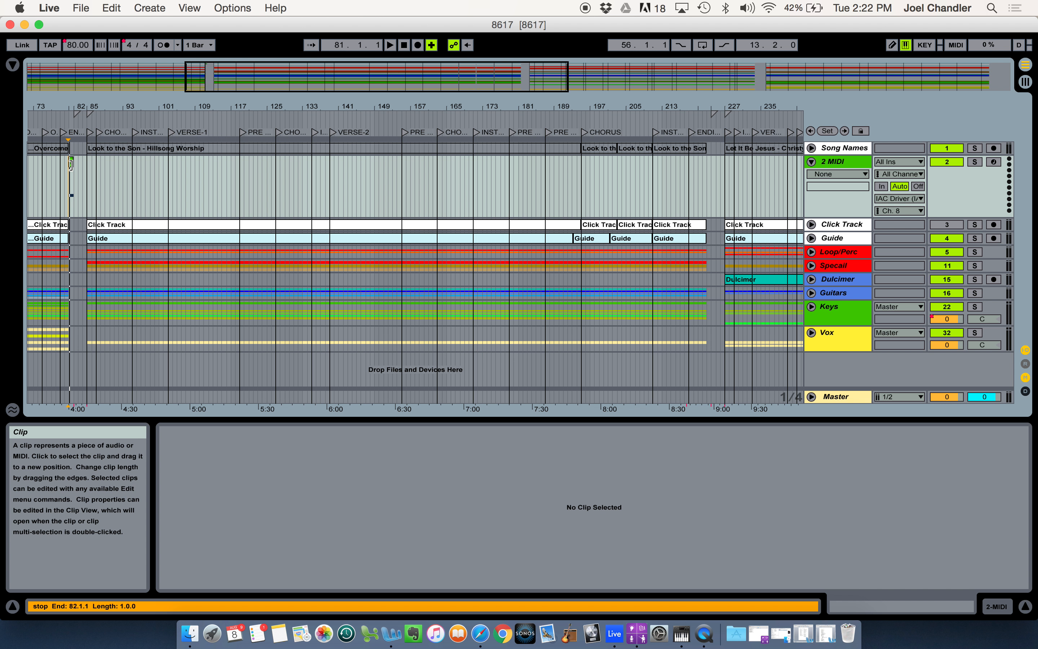
left_click(72, 163)
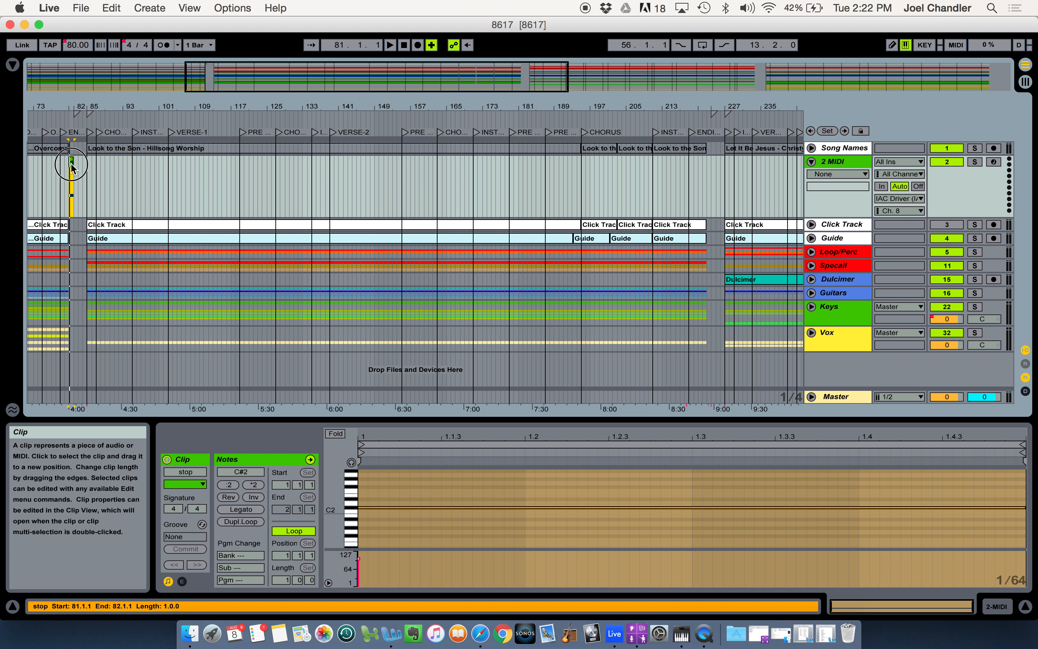
left_click_drag(72, 167, 710, 165)
Copy the stop clip to 328.3.1 after "Let It Be Jesus" and to 434.2.1 after "Jesus I Need You"
scroll(710, 164, "right", 10)
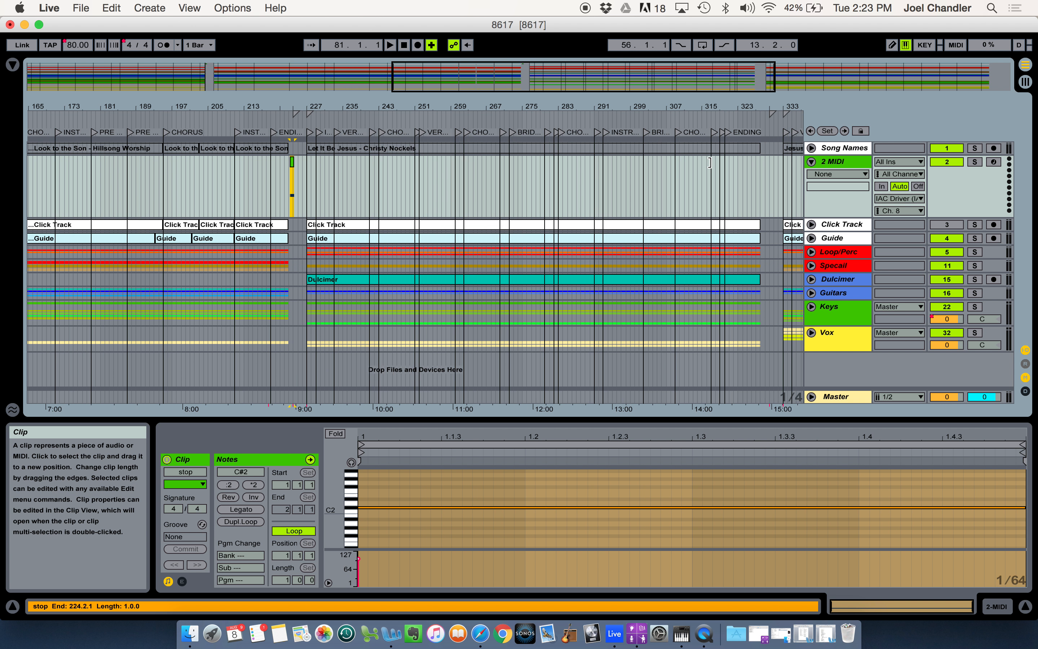
left_click_drag(234, 162, 707, 173)
scroll(707, 173, "right", 10)
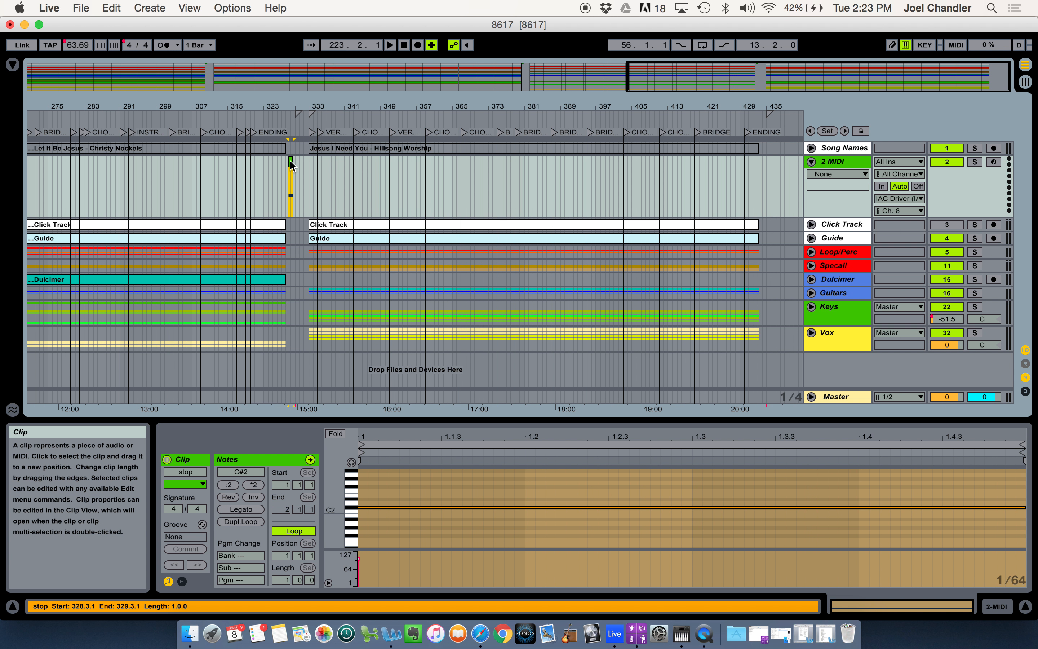
left_click_drag(293, 160, 766, 164)
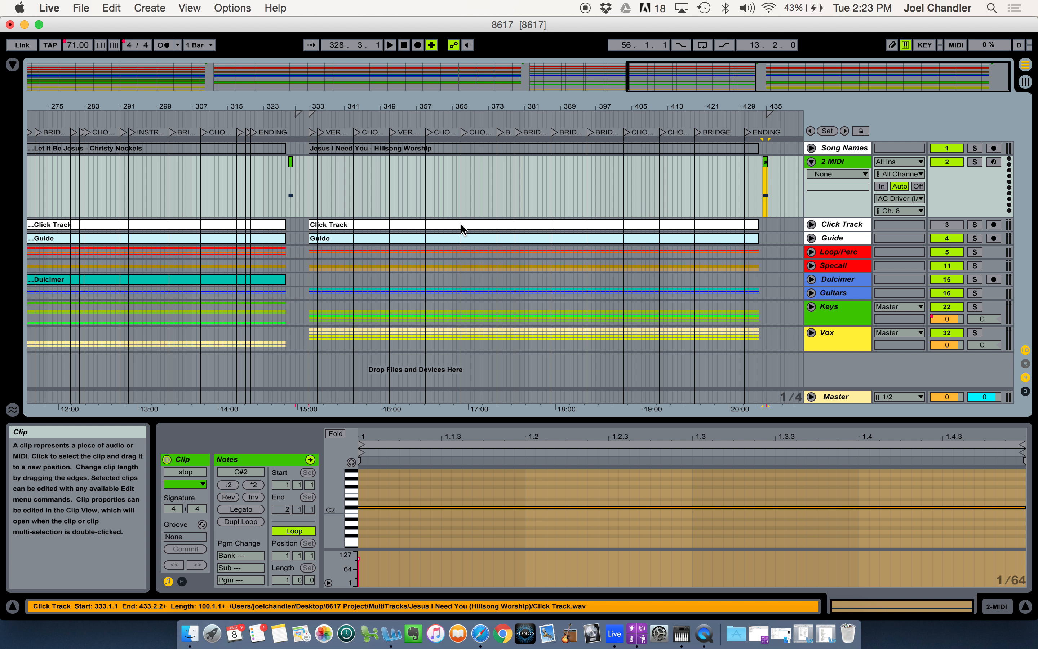
Move the last stop clip back to 433.2.1, at the end of "Jesus I Need You"
key("plus")
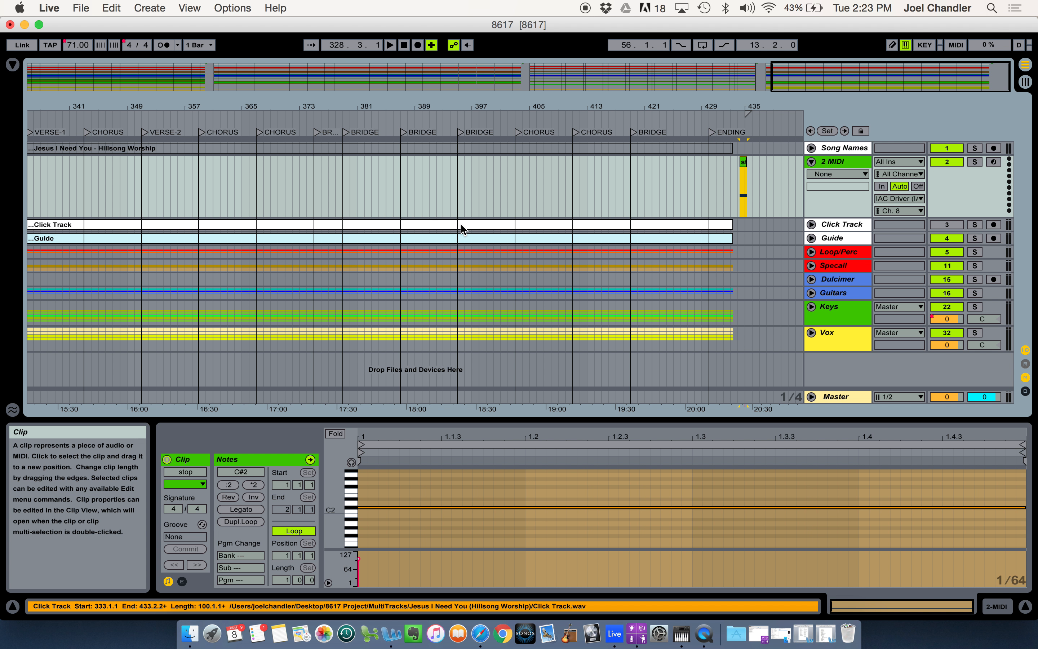
key("plus")
key("plus")
key("plus")
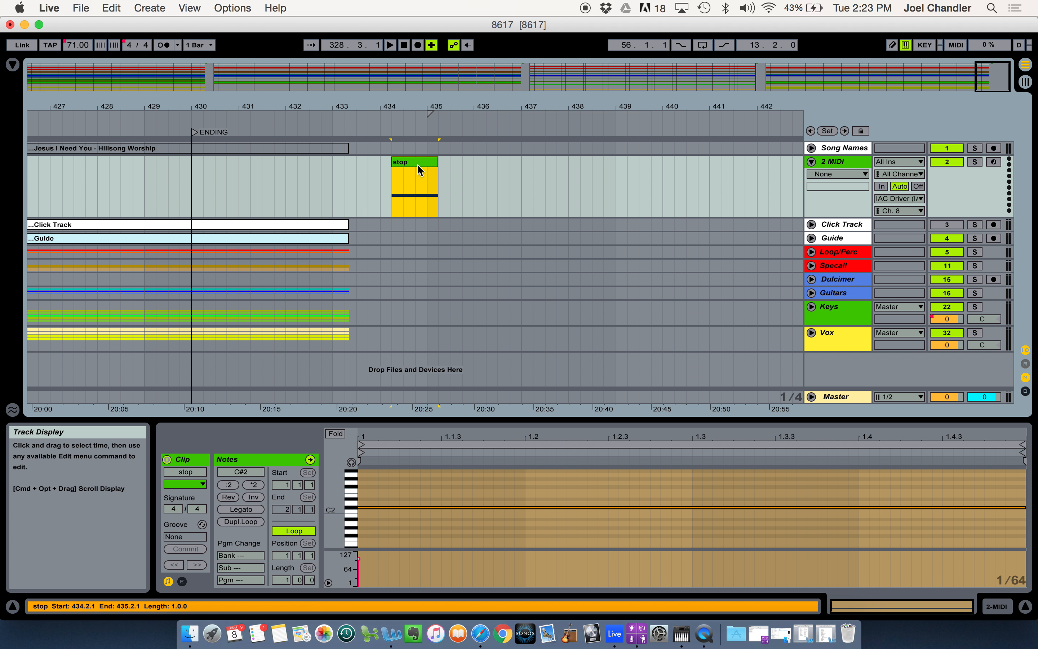
left_click_drag(418, 163, 374, 160)
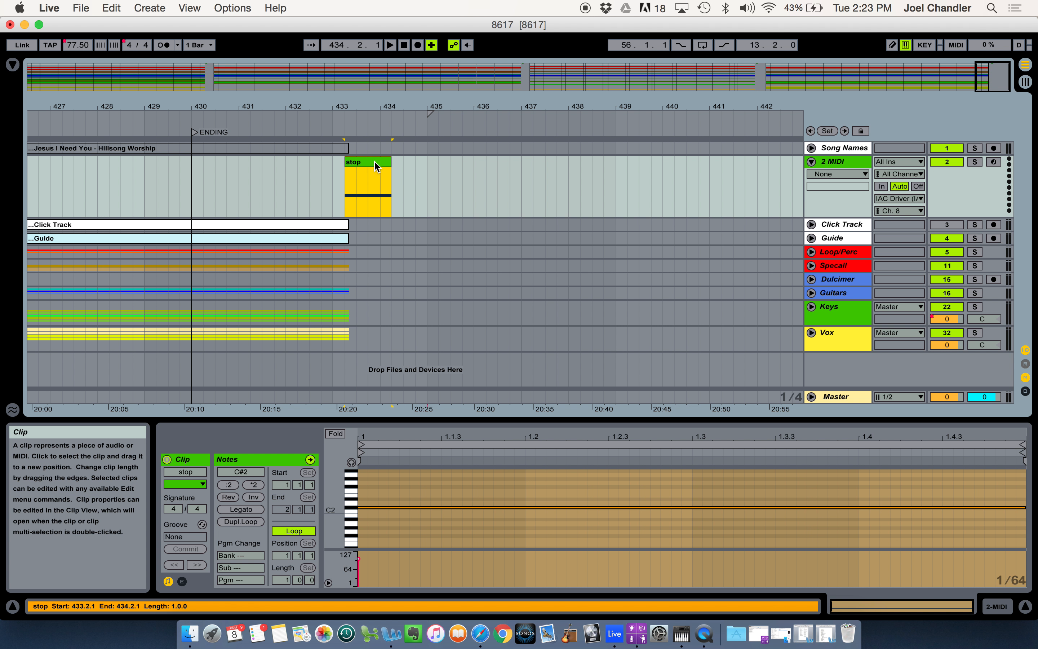
Move the stop clip after "Let It Be Jesus" back to the start of bar 328, where the song ends
scroll(331, 176, "left", 10)
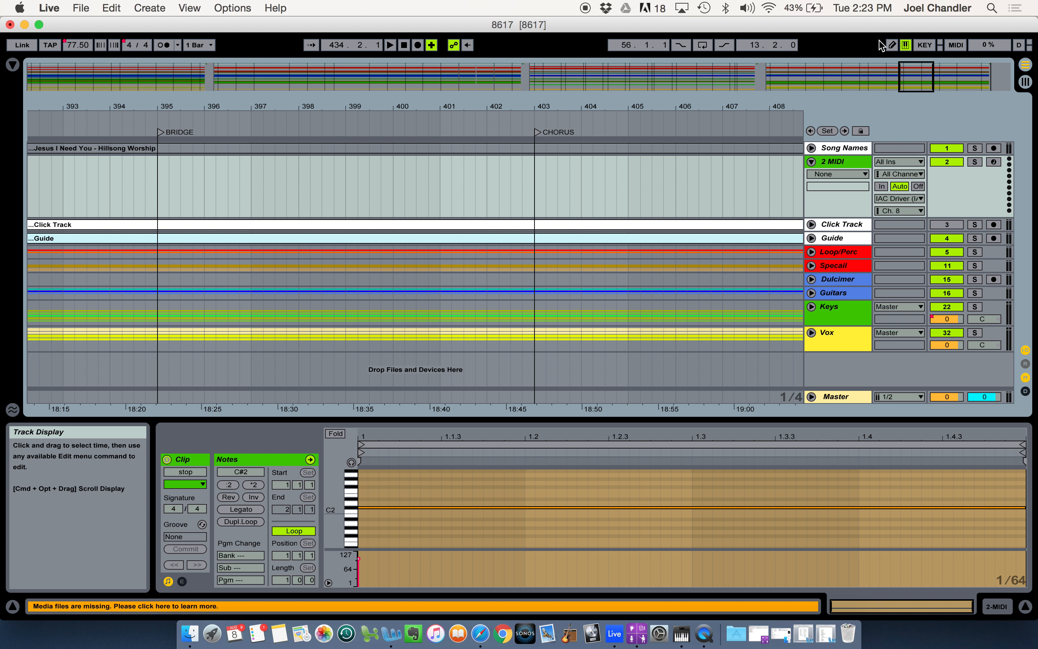
left_click(757, 75)
left_click_drag(422, 163, 386, 162)
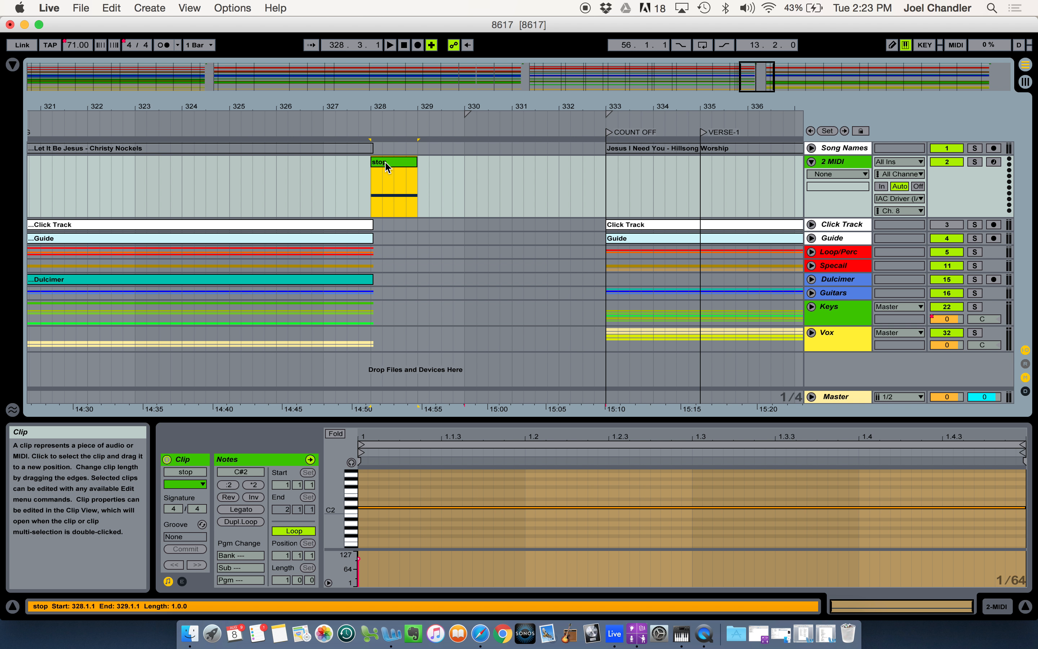
Move the stop clip after "Look to the Son" back to the start of bar 223, where the song ends
left_click(528, 74)
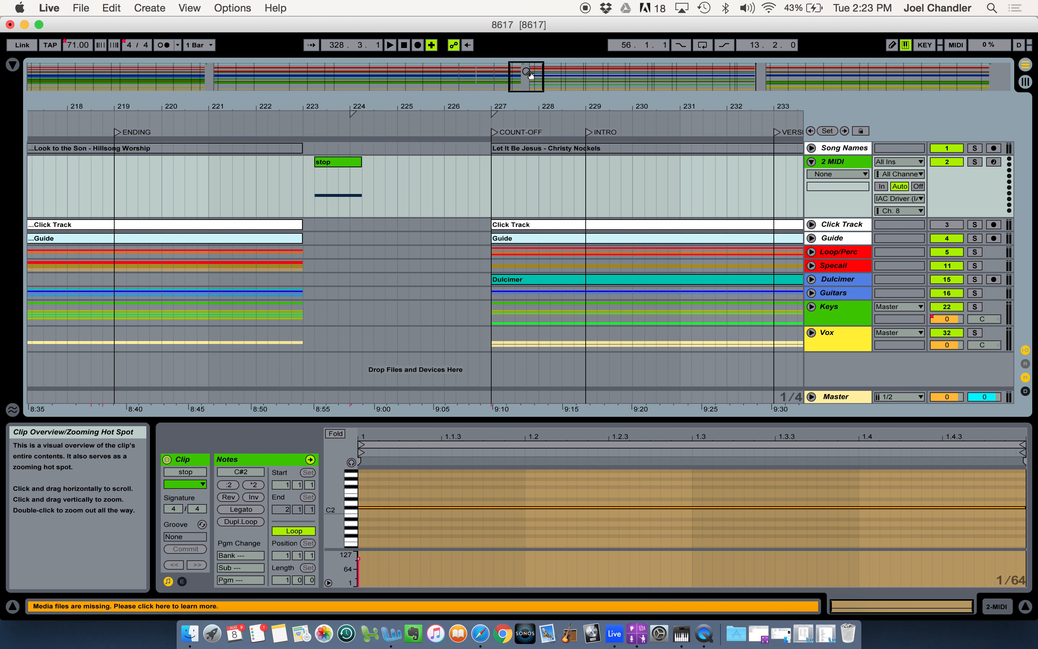
left_click_drag(346, 162, 332, 165)
left_click(209, 71)
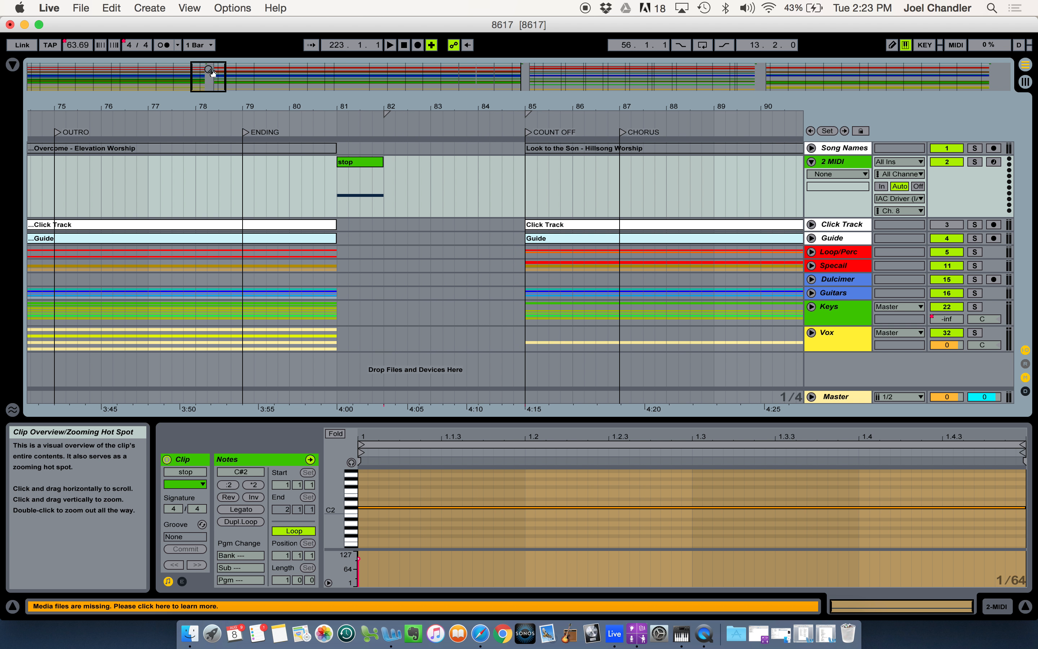